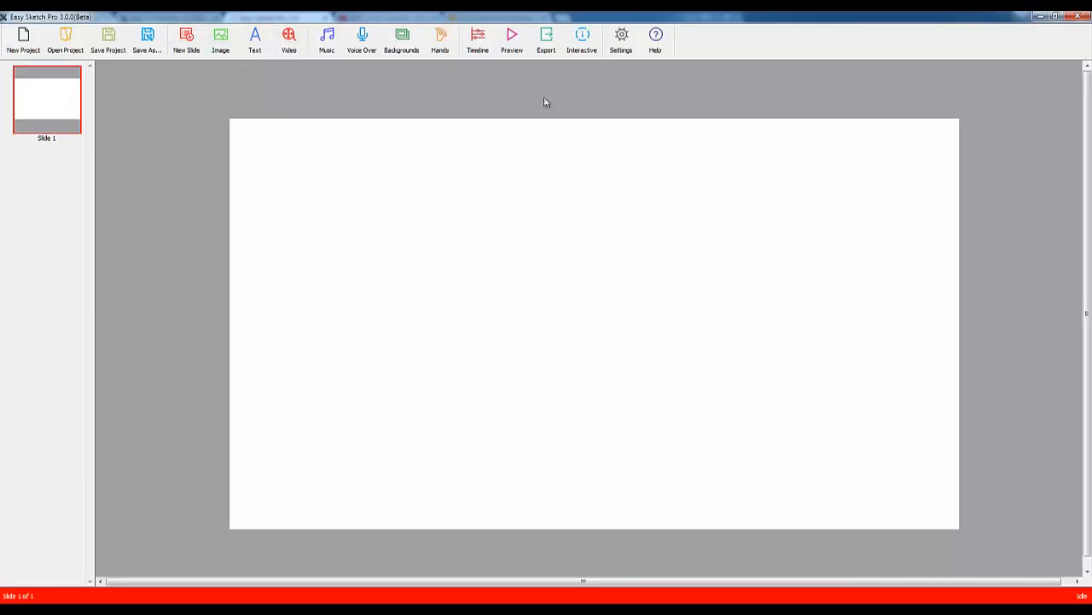
# Step: Review the available canvas sizes in the project settings and cancel without saving
pyautogui.click(621, 44)
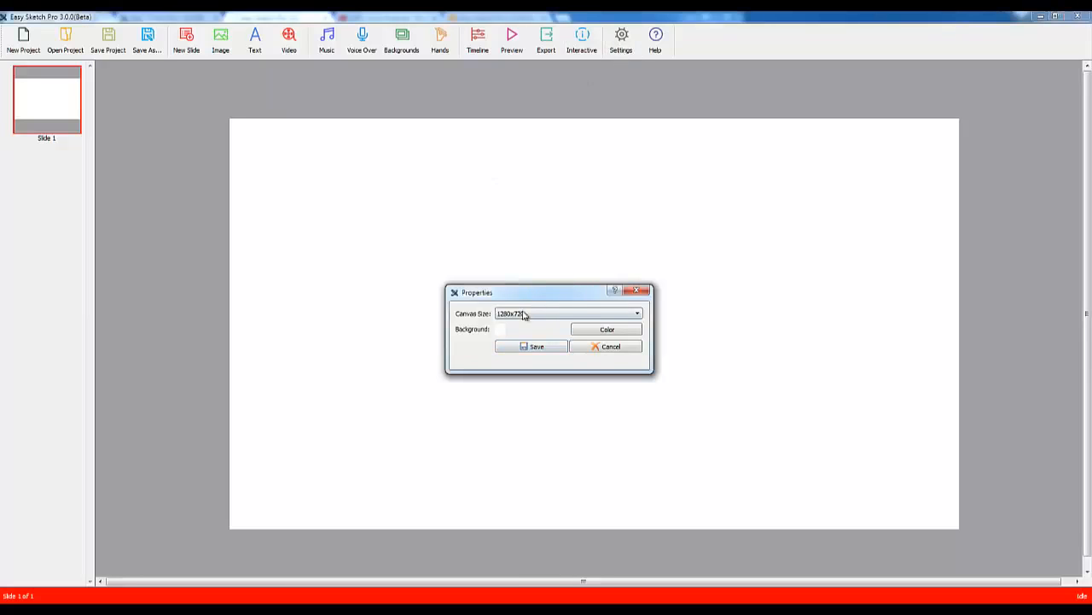
pyautogui.click(507, 315)
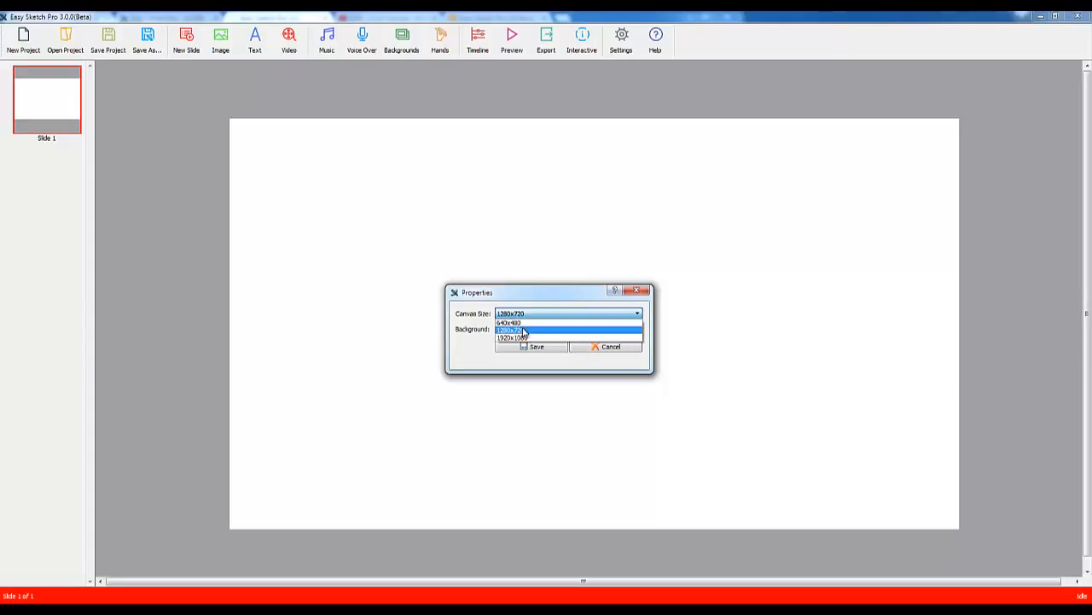
pyautogui.click(569, 293)
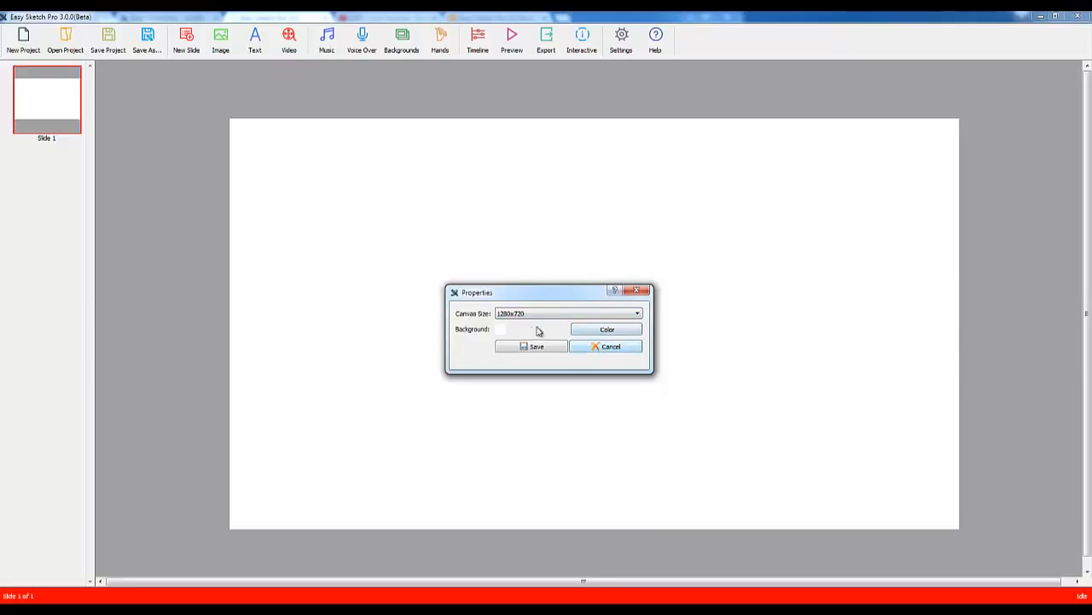
pyautogui.click(606, 348)
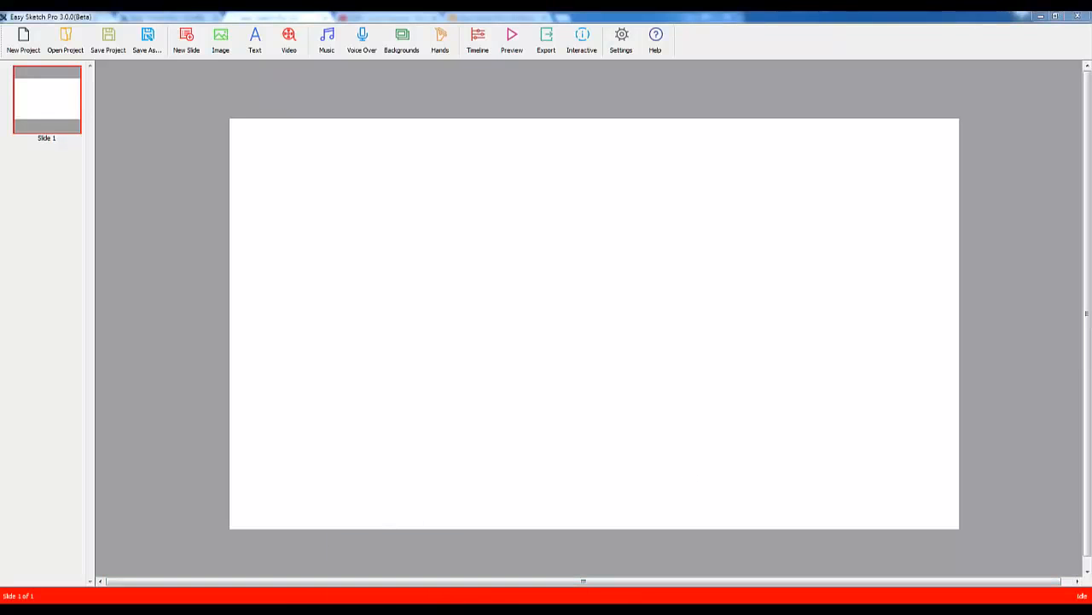
# Step: Open the image library and examine the Kickboxing, Yoga Poses and speech bubble categories
pyautogui.moveTo(155, 612)
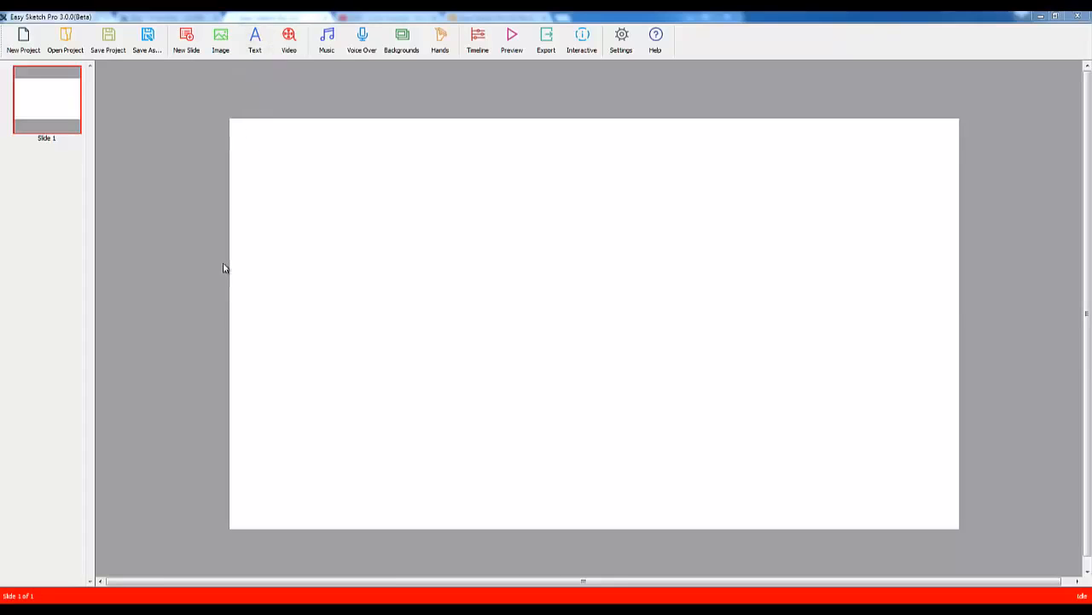
pyautogui.click(220, 50)
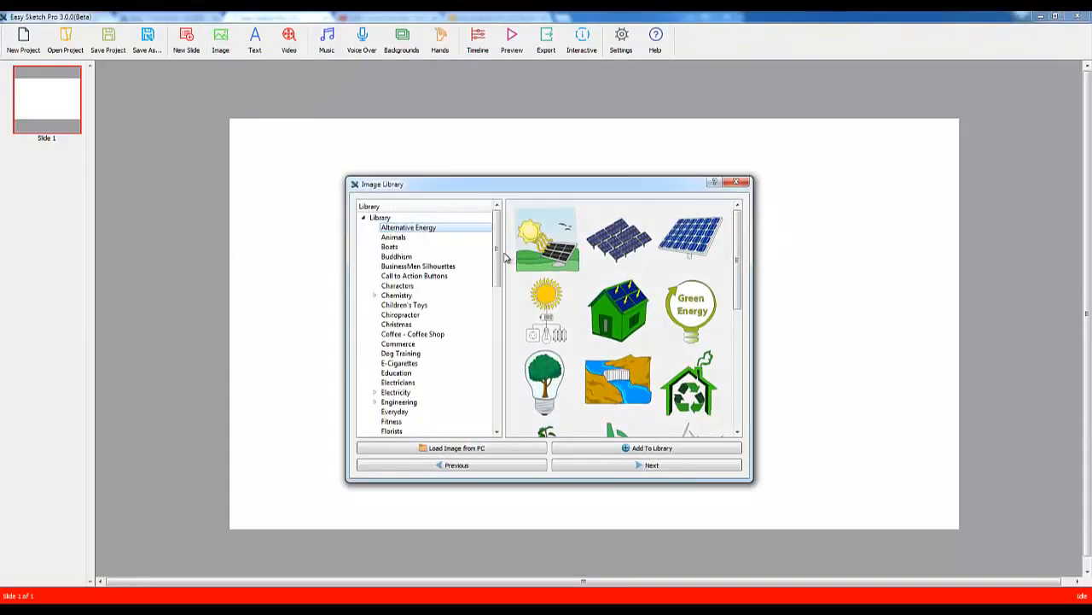
pyautogui.moveTo(495, 254); pyautogui.dragTo(521, 347)
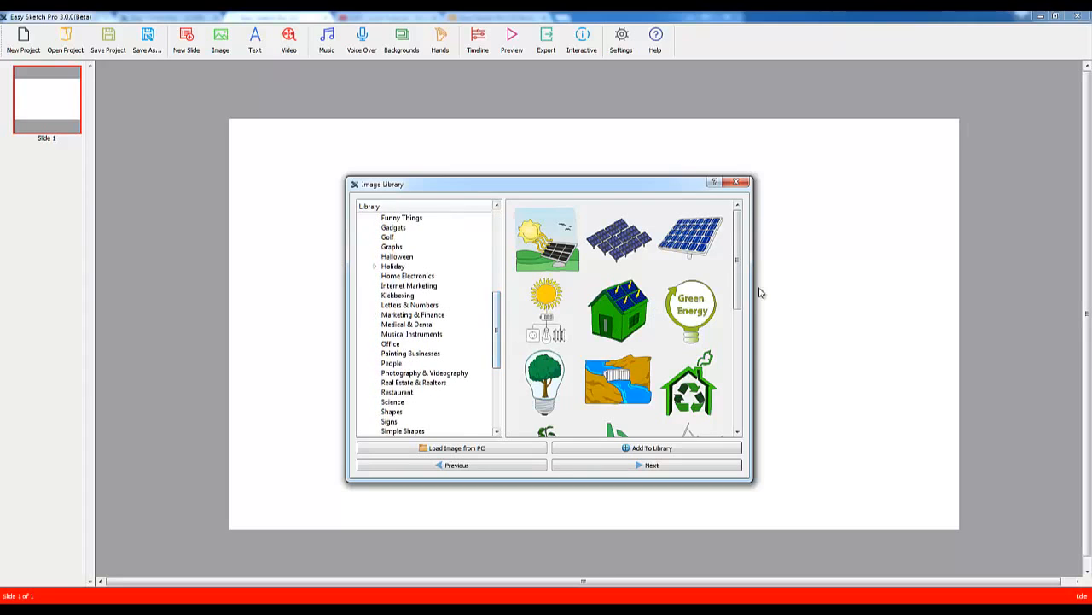
pyautogui.moveTo(739, 294); pyautogui.dragTo(734, 399)
pyautogui.click(412, 298)
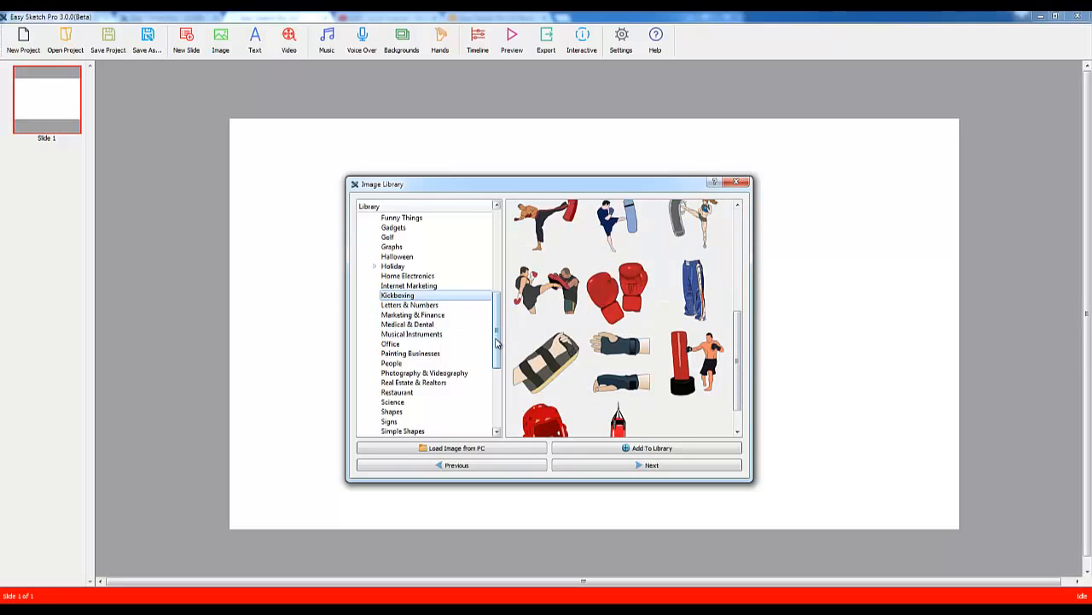
pyautogui.moveTo(497, 341); pyautogui.dragTo(491, 413)
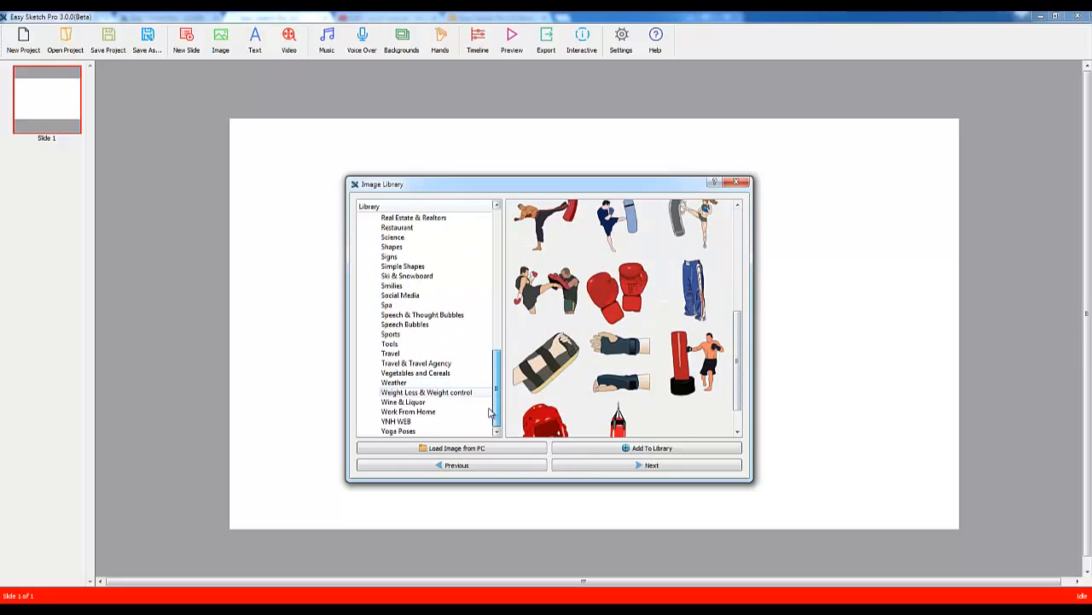
pyautogui.click(429, 429)
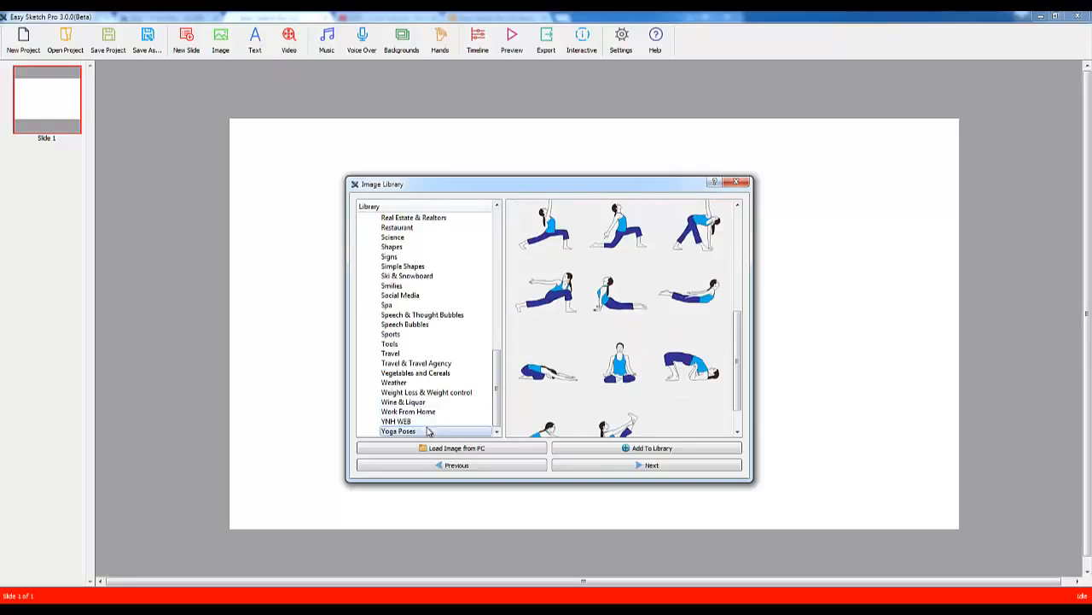
pyautogui.click(440, 326)
pyautogui.click(446, 316)
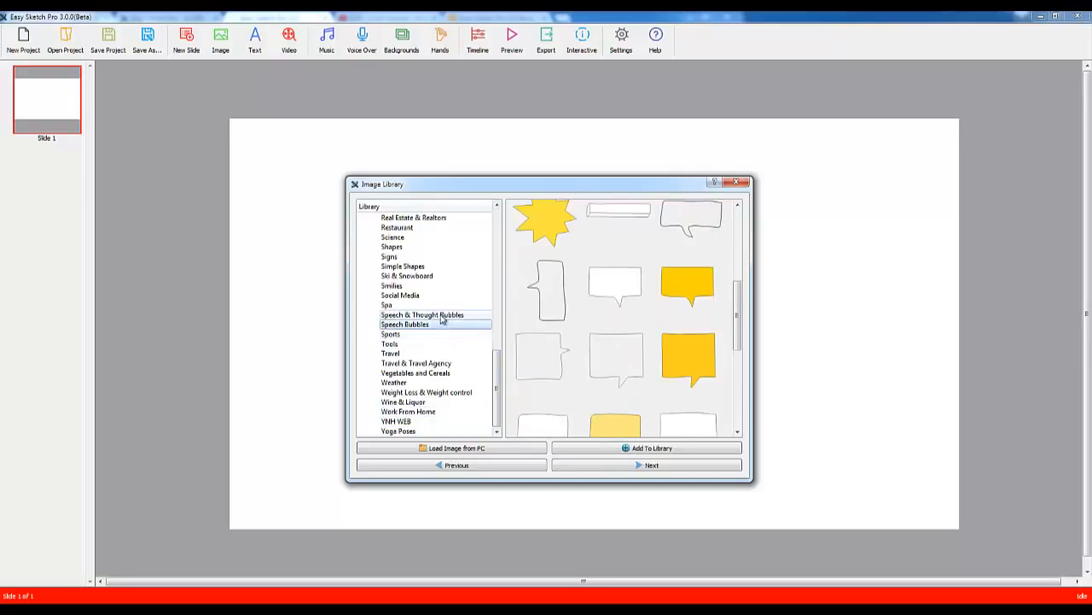
# Step: Examine the library's Holiday, Christmas and Call to Action Buttons categories, looking through the call-to-action graphics
pyautogui.moveTo(499, 384); pyautogui.dragTo(526, 303)
pyautogui.click(418, 355)
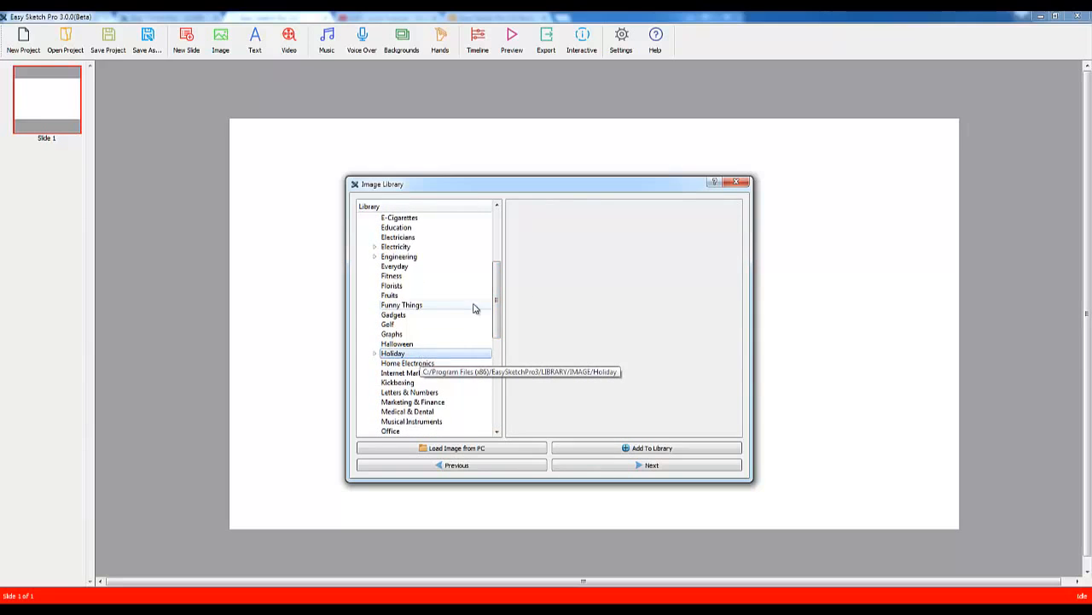
pyautogui.moveTo(502, 314); pyautogui.dragTo(446, 279)
pyautogui.click(397, 256)
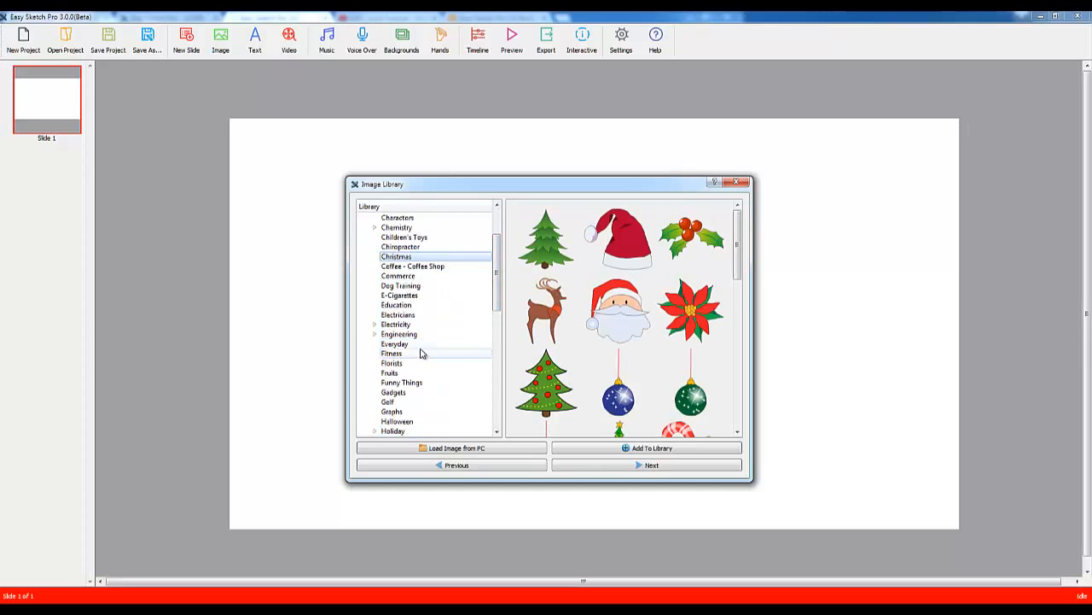
pyautogui.moveTo(500, 299); pyautogui.dragTo(501, 271)
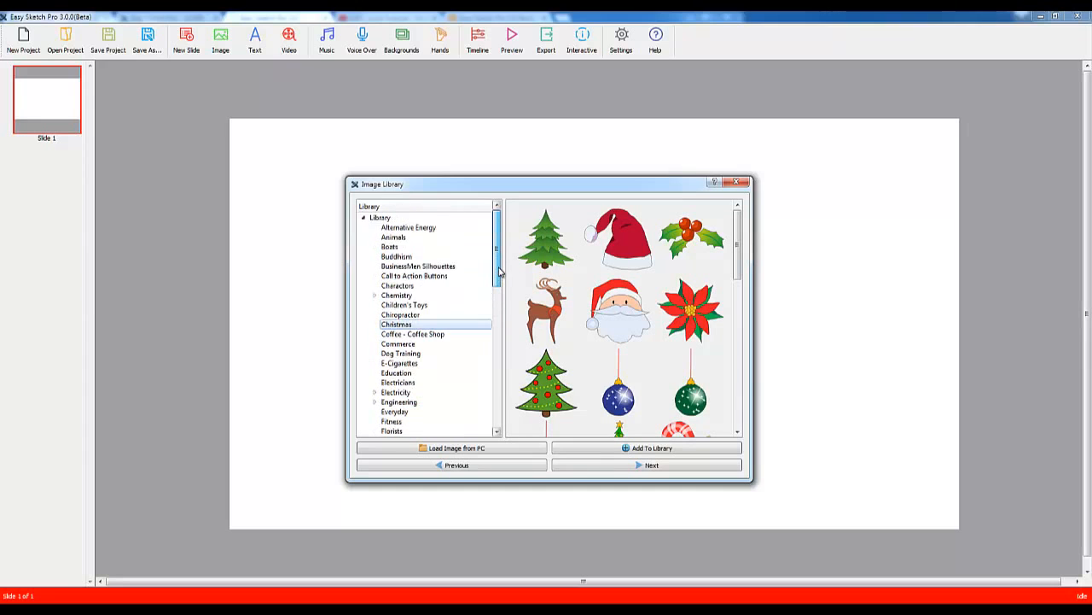
pyautogui.click(400, 279)
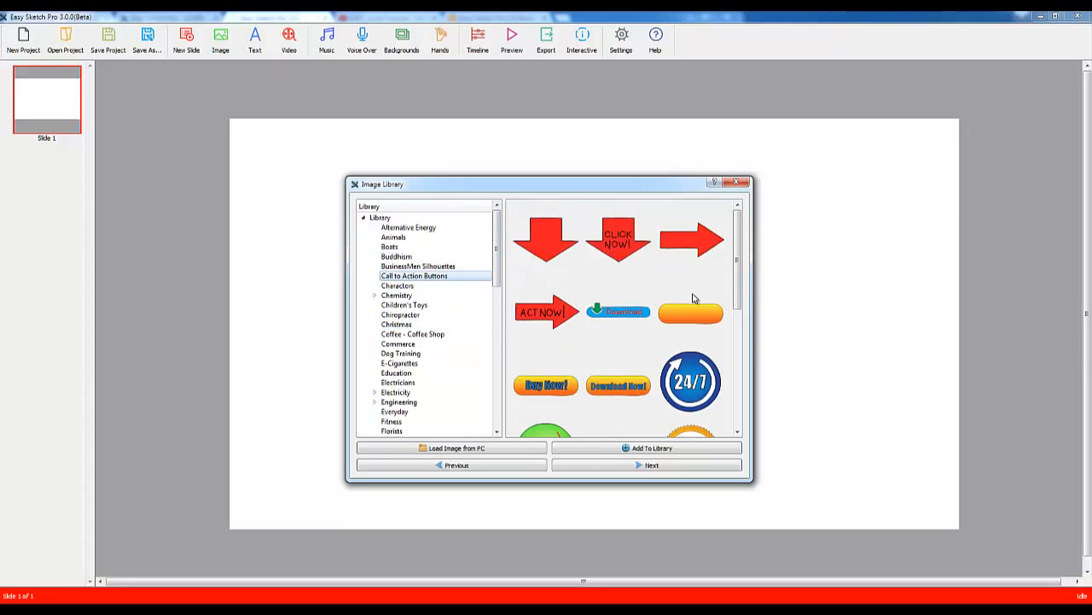
pyautogui.moveTo(745, 301); pyautogui.dragTo(751, 279)
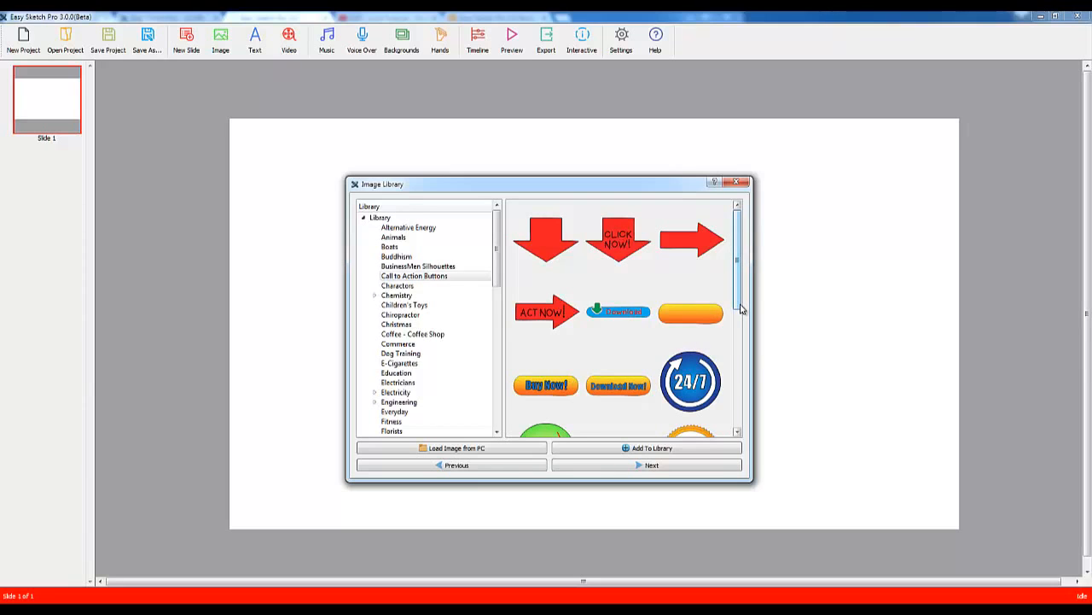
pyautogui.moveTo(735, 309); pyautogui.dragTo(751, 349)
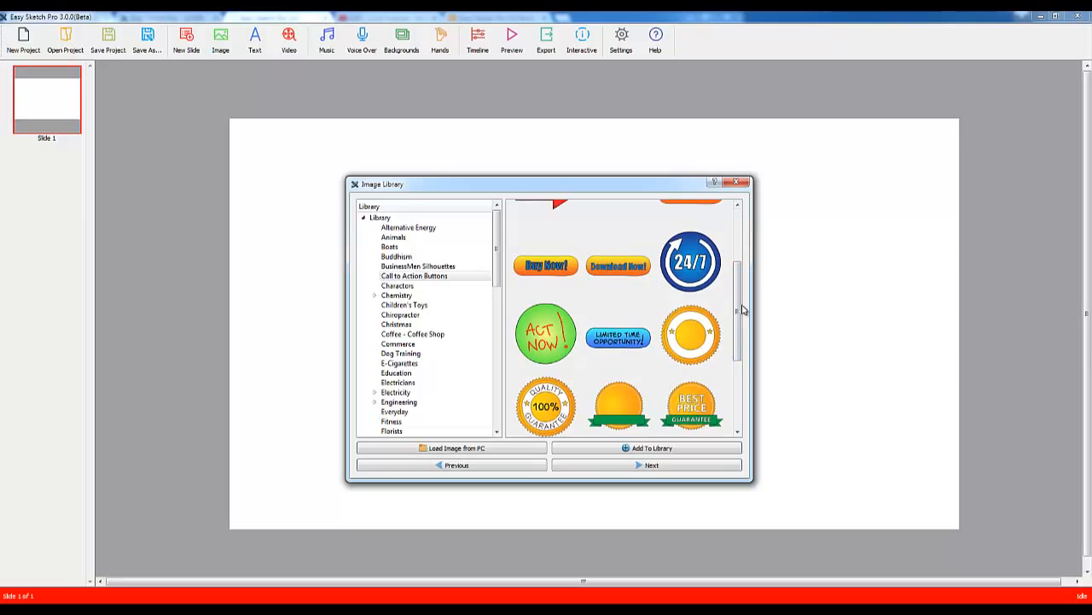
pyautogui.moveTo(739, 341); pyautogui.dragTo(753, 255)
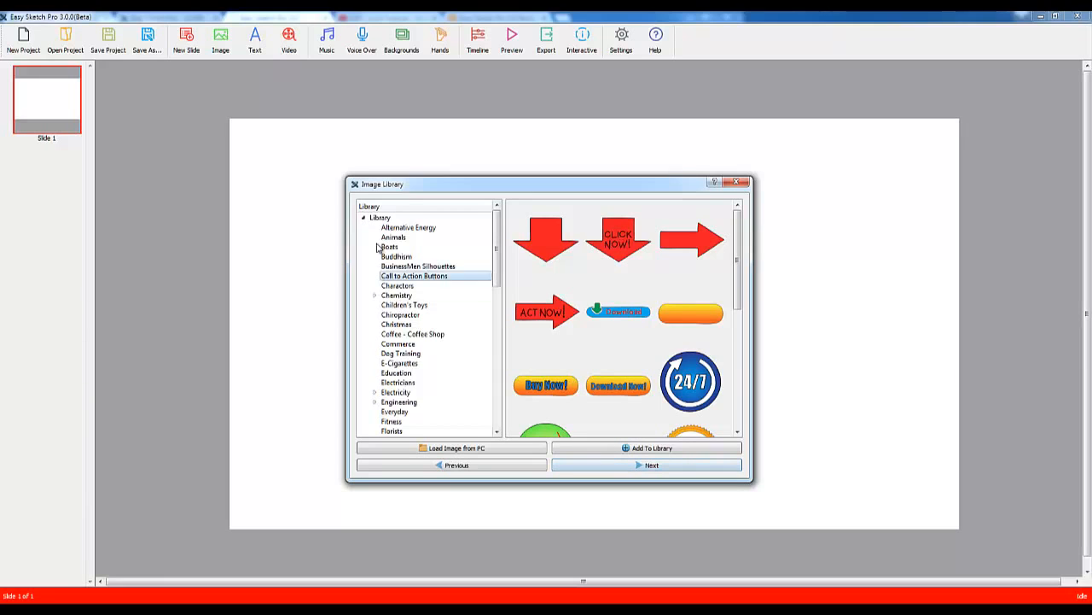
# Step: Look at the Yoga Poses images again, and expand the Holiday category to examine the images in its Holiday subfolder
pyautogui.moveTo(501, 273); pyautogui.dragTo(503, 444)
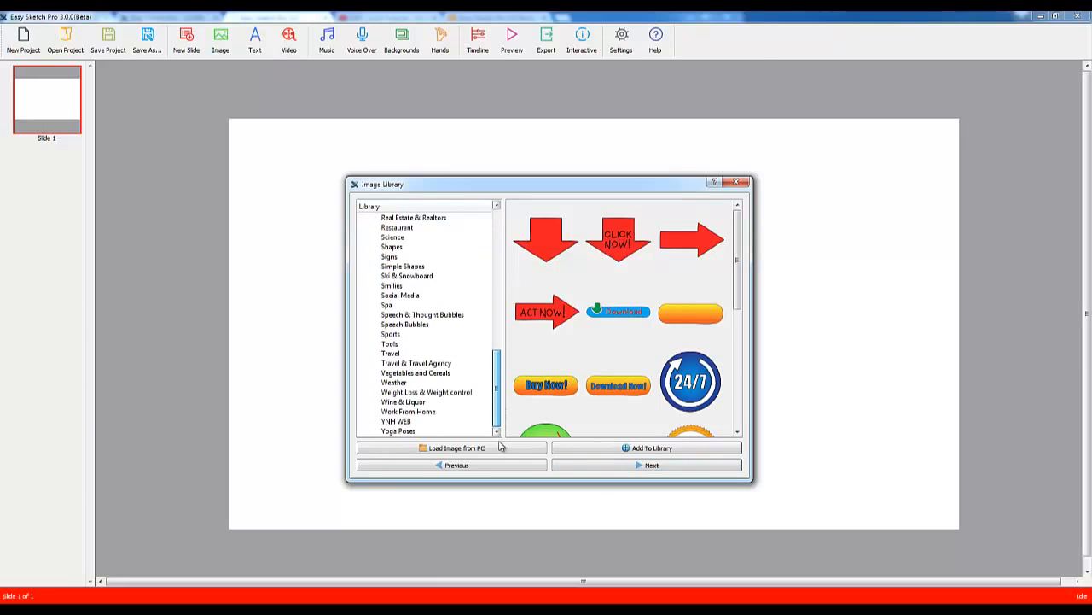
pyautogui.click(397, 431)
pyautogui.click(615, 468)
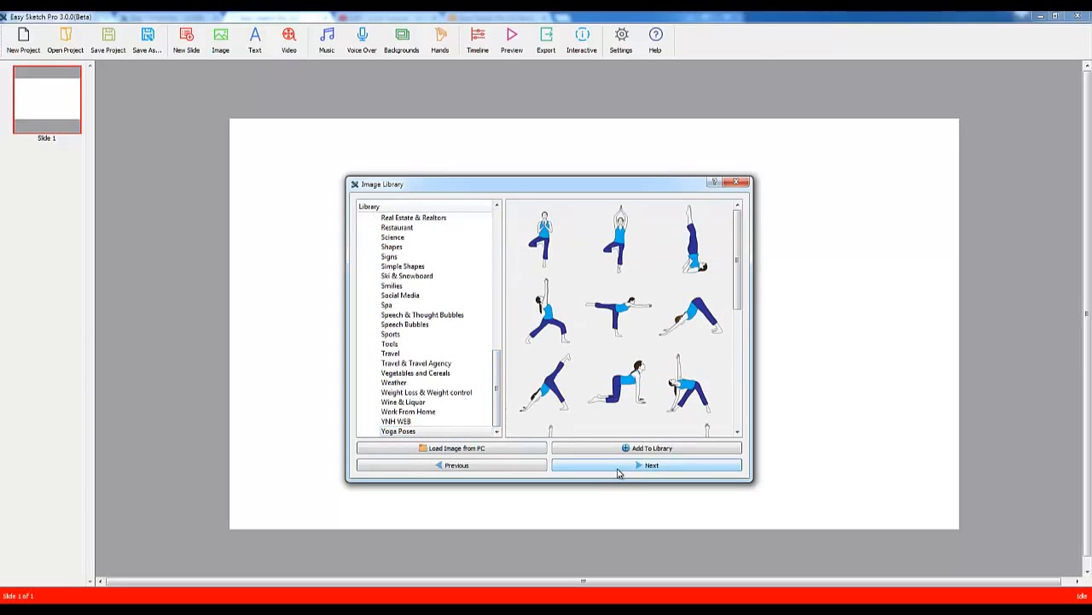
pyautogui.moveTo(497, 376); pyautogui.dragTo(512, 287)
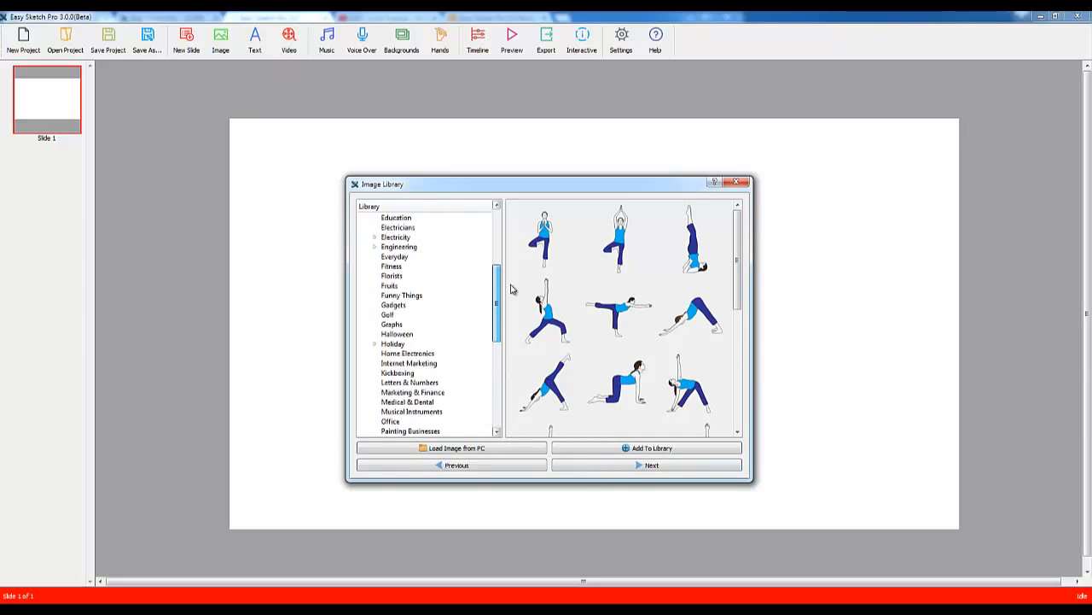
pyautogui.click(398, 344)
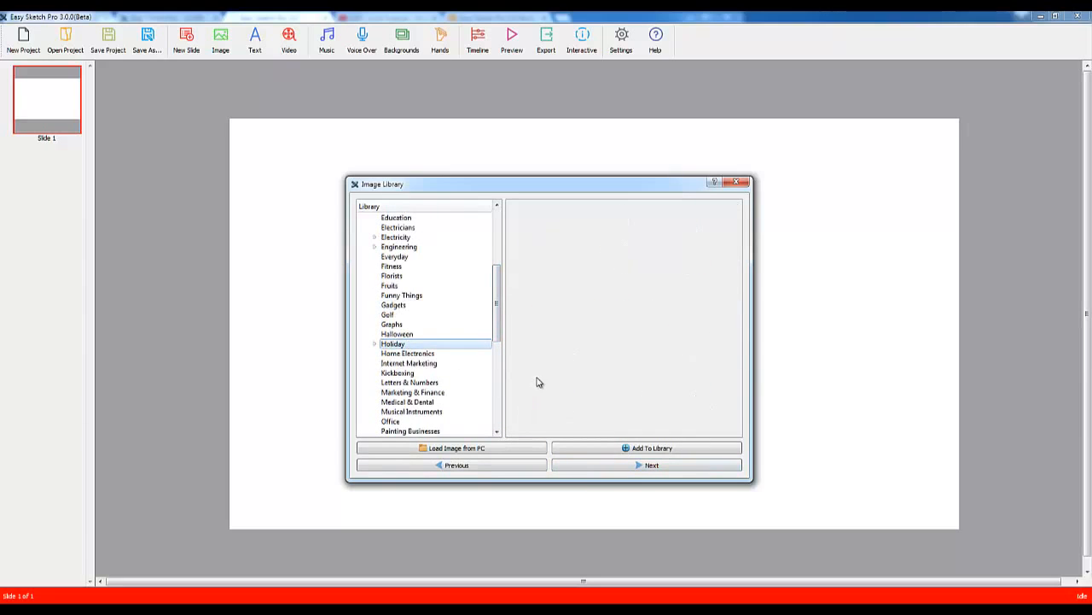
pyautogui.click(374, 344)
pyautogui.click(403, 354)
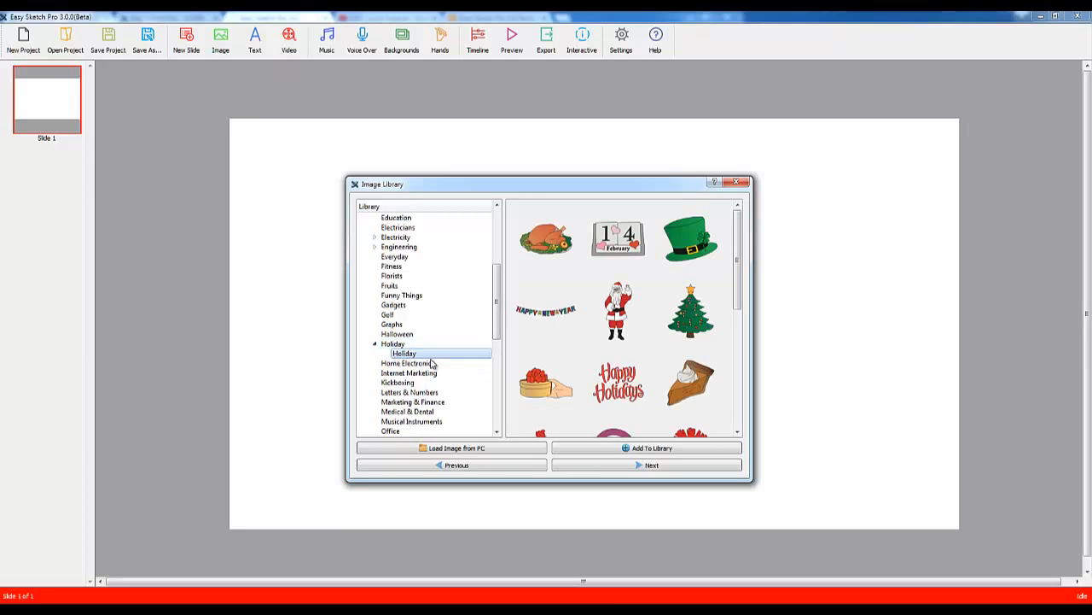
pyautogui.moveTo(739, 290); pyautogui.dragTo(739, 440)
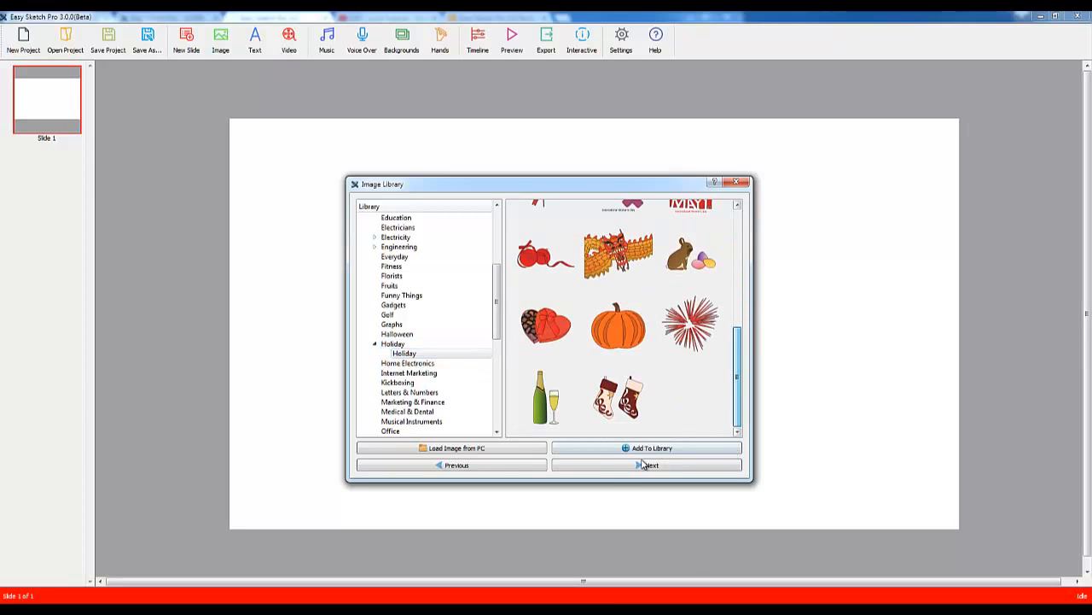
# Step: Start loading an image from the PC and browse to the Reviews folder in My Files\mecanto on Local Disk (F:)
pyautogui.click(492, 452)
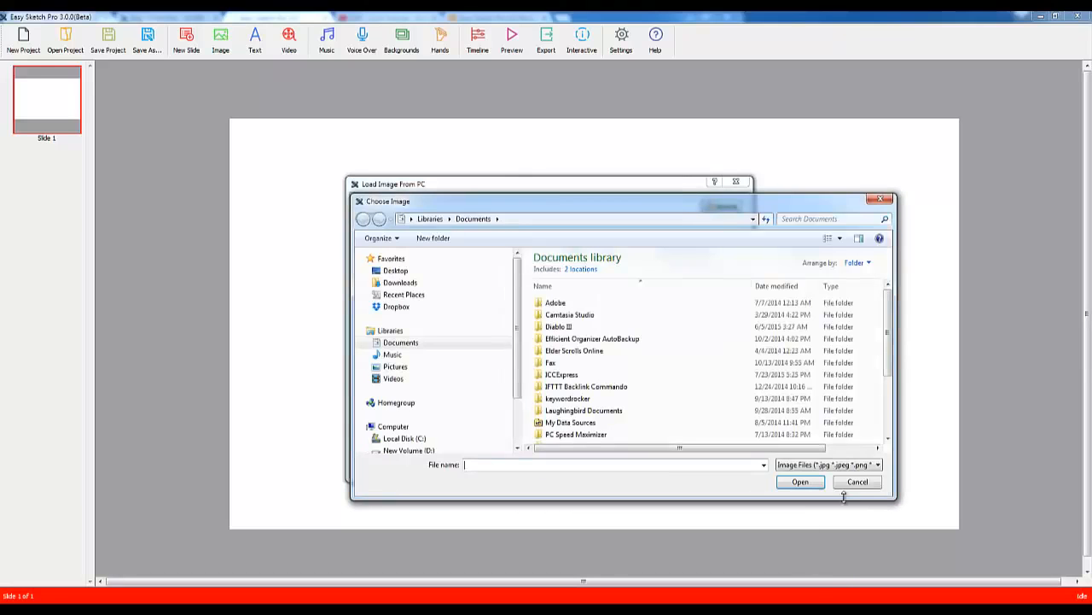
pyautogui.scroll(-2, 517, 415)
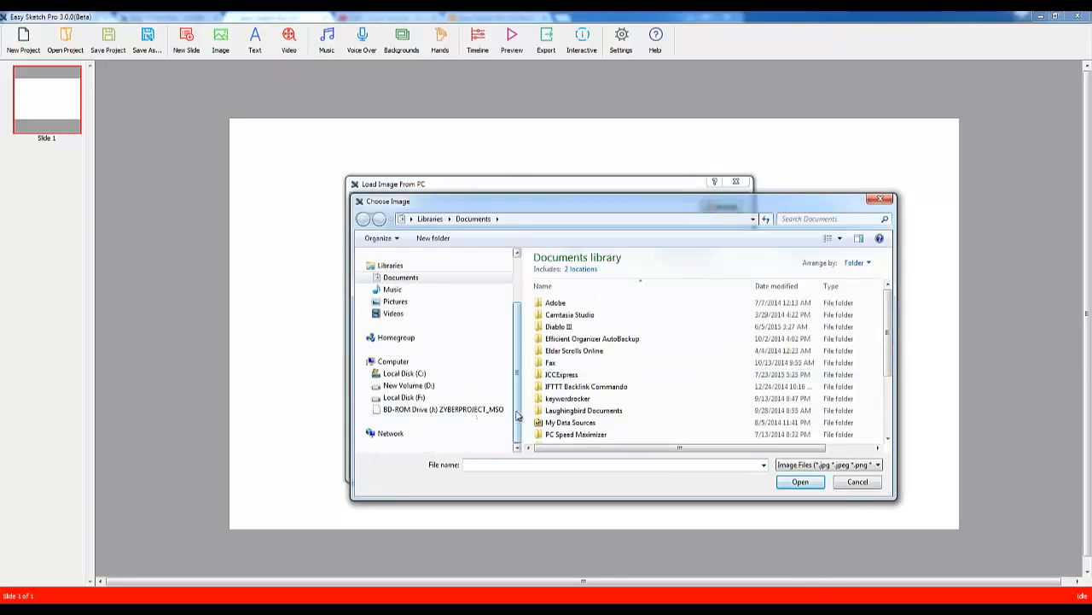
pyautogui.click(403, 396)
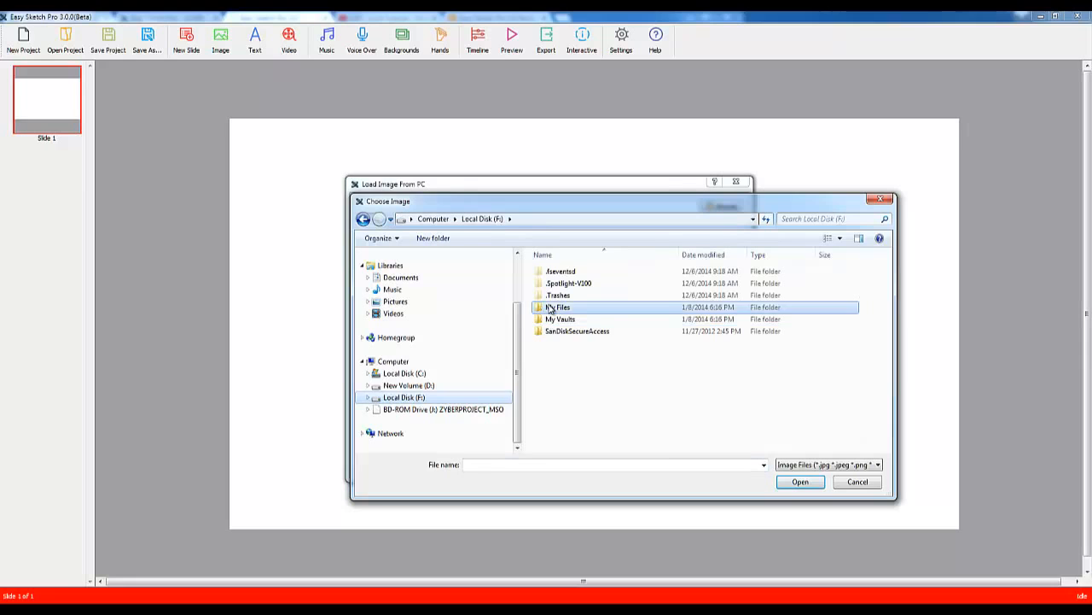
pyautogui.doubleClick(555, 306)
pyautogui.press('m')
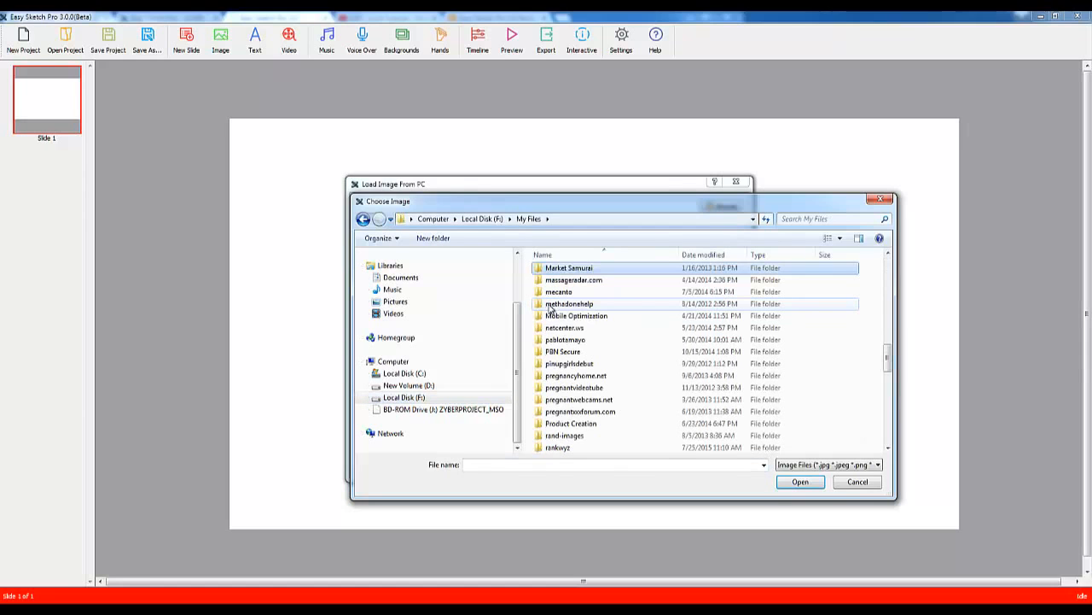
pyautogui.doubleClick(560, 292)
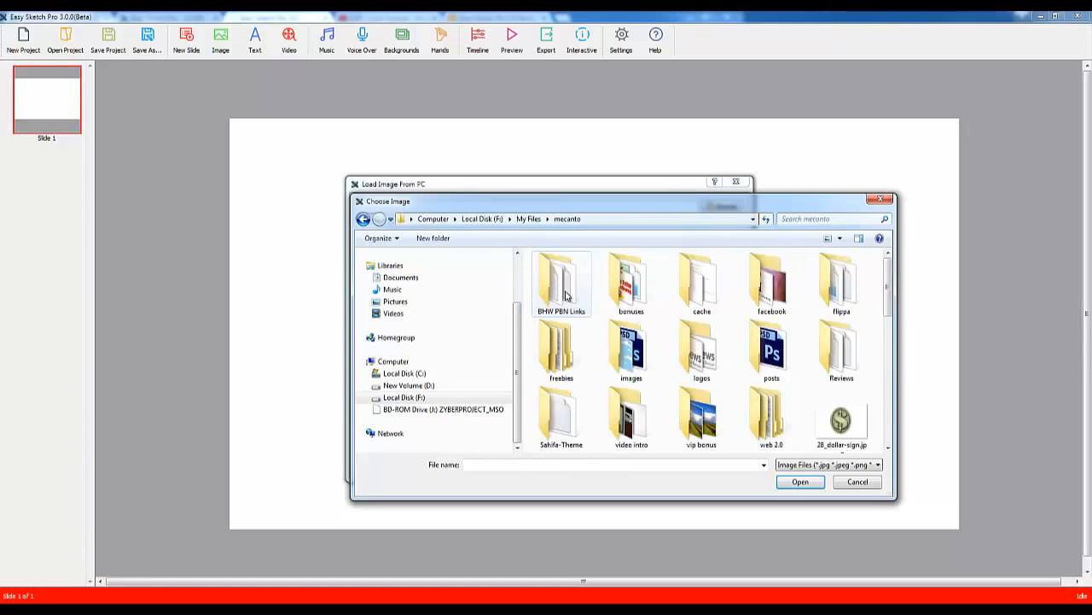
pyautogui.doubleClick(820, 376)
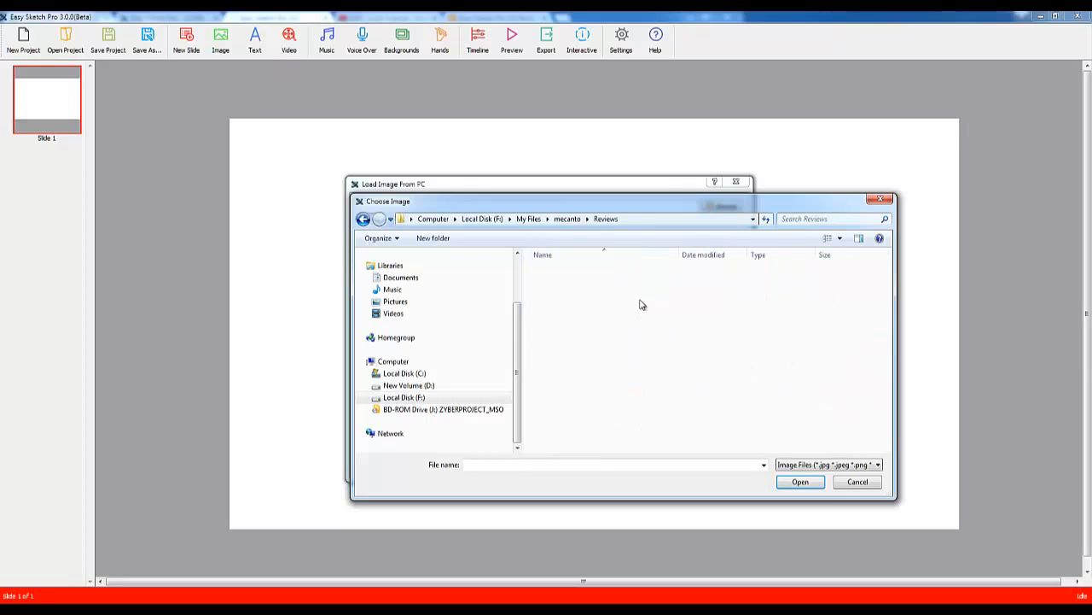
# Step: Load Percy-Harvin-2.png from the Easy Sketch Pro 3.0\ESP3 work\Percy Harvin folder
pyautogui.press('e')
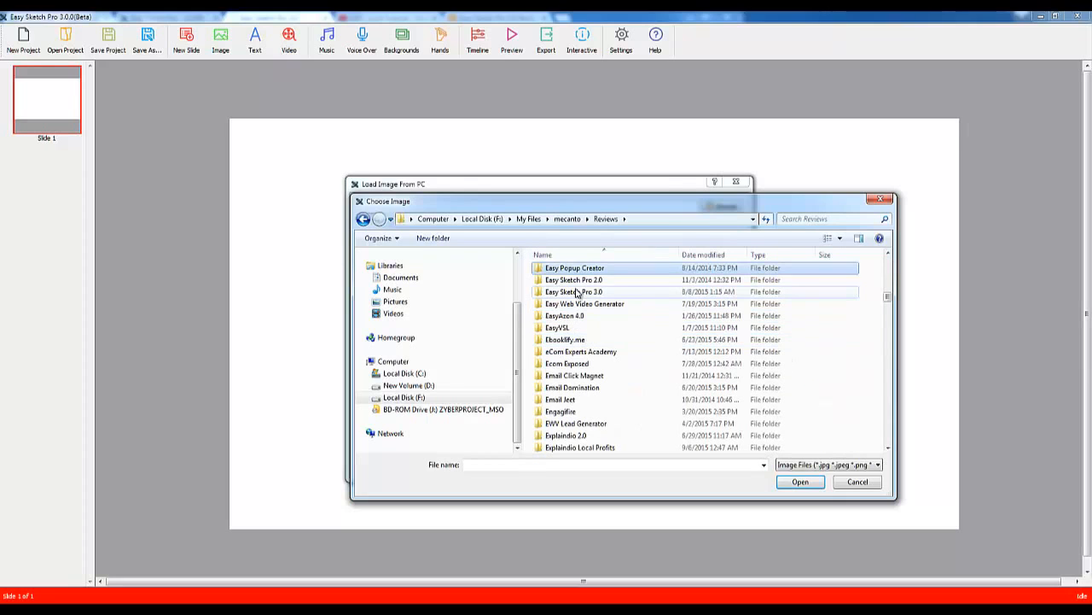
pyautogui.doubleClick(576, 295)
pyautogui.doubleClick(561, 288)
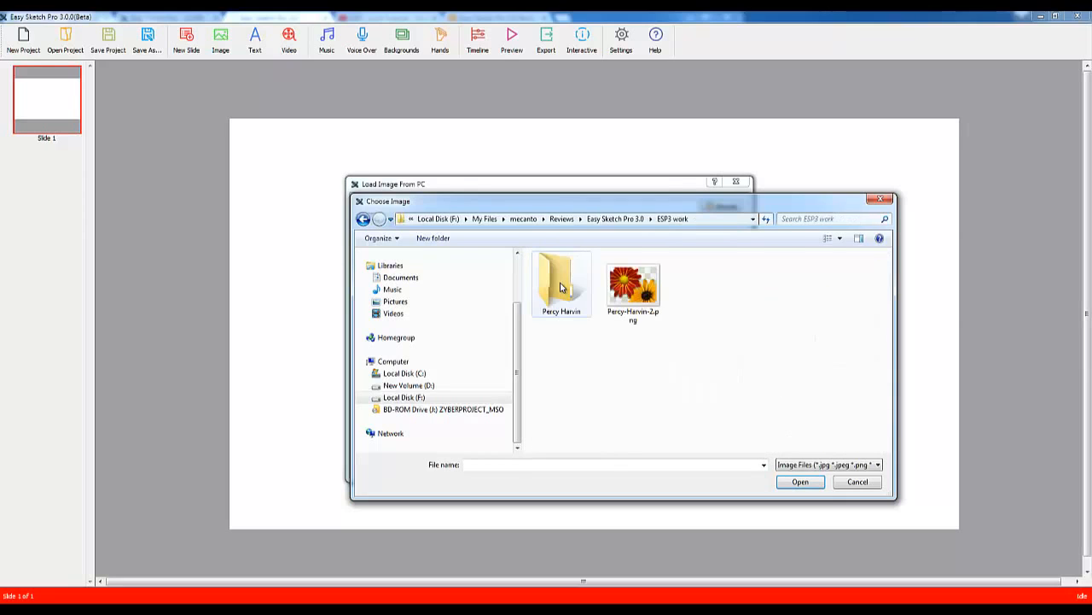
pyautogui.moveTo(631, 283); pyautogui.dragTo(564, 291)
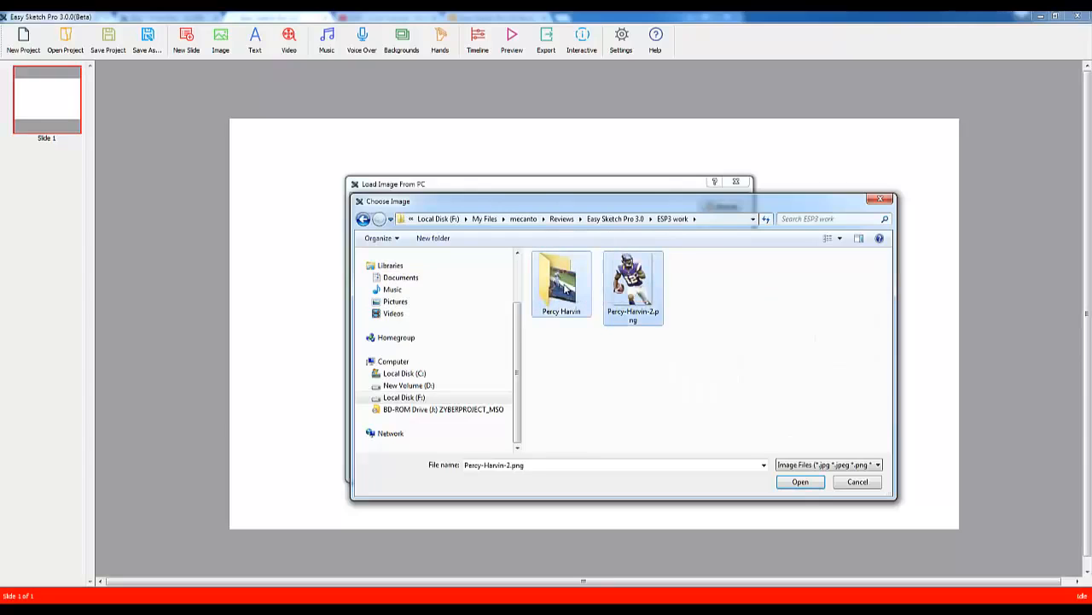
pyautogui.doubleClick(570, 291)
pyautogui.click(576, 304)
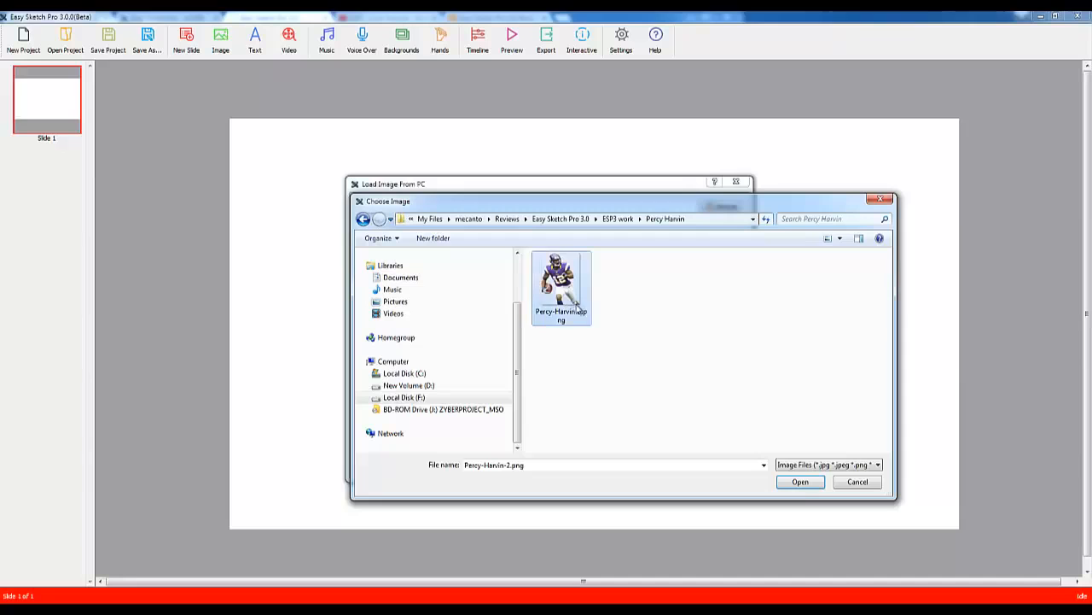
pyautogui.click(801, 482)
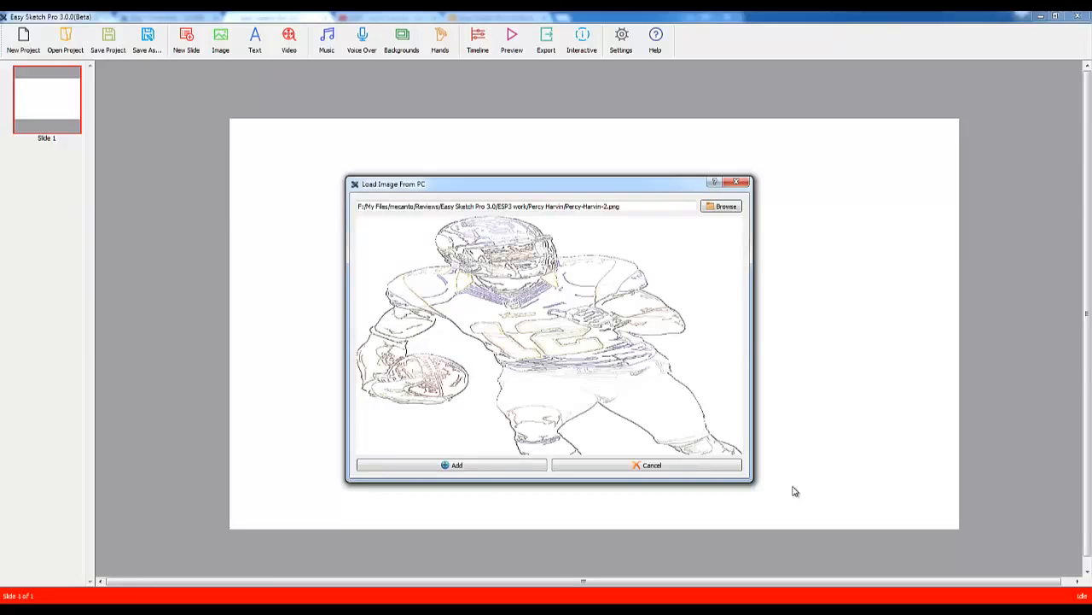
# Step: Add the loaded football player image to the slide, then shrink the top copy and move it to the slide's left side
pyautogui.click(456, 465)
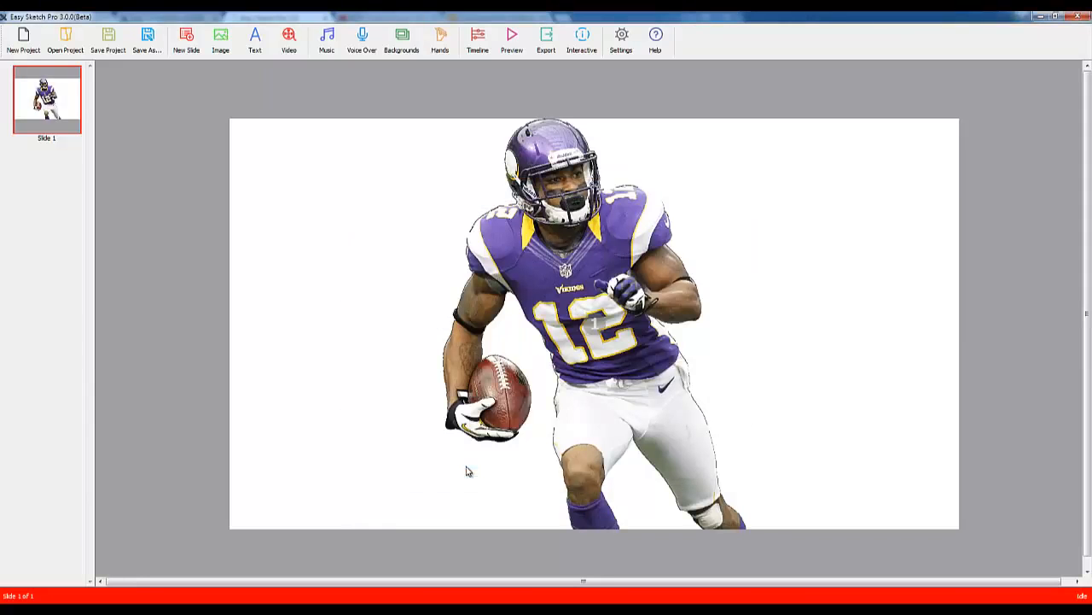
pyautogui.click(580, 296)
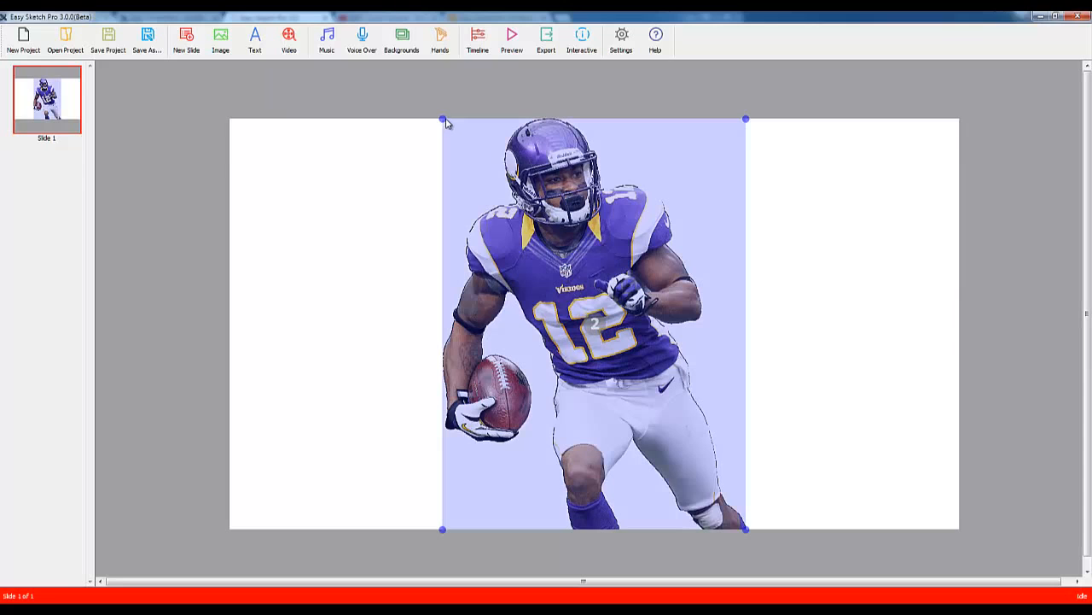
pyautogui.moveTo(446, 118); pyautogui.dragTo(510, 197)
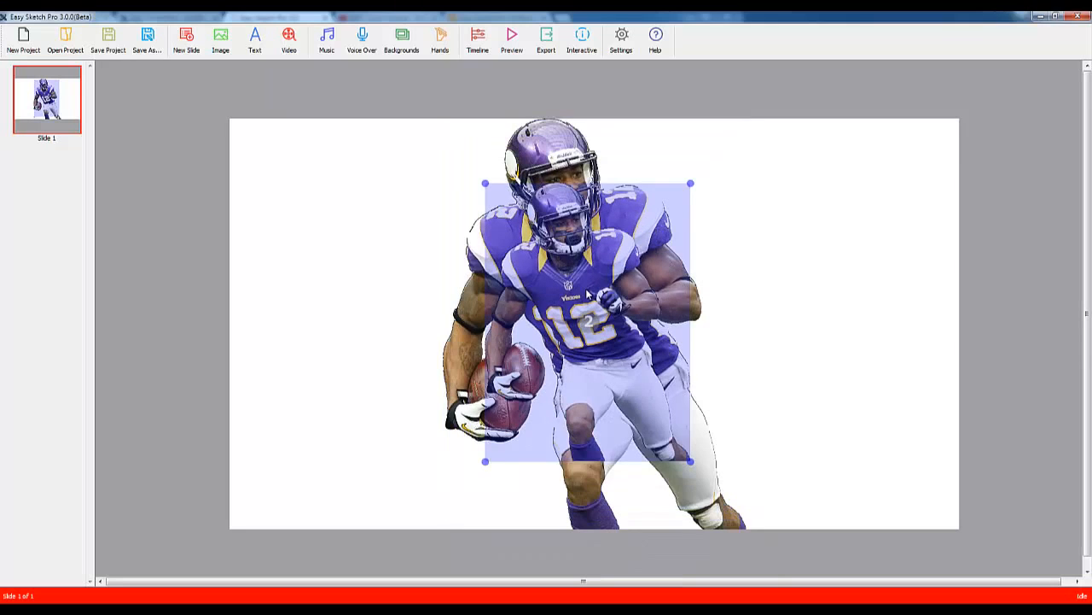
pyautogui.moveTo(551, 294); pyautogui.dragTo(312, 304)
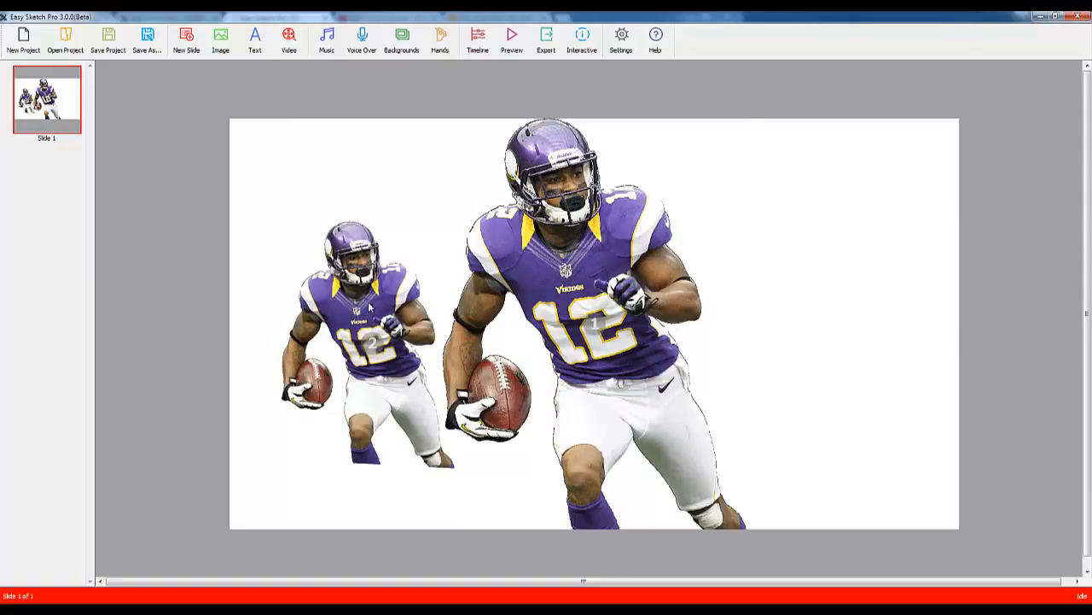
# Step: Delete the larger duplicate of the player image from the middle of the slide
pyautogui.click(564, 286)
pyautogui.press('Delete')
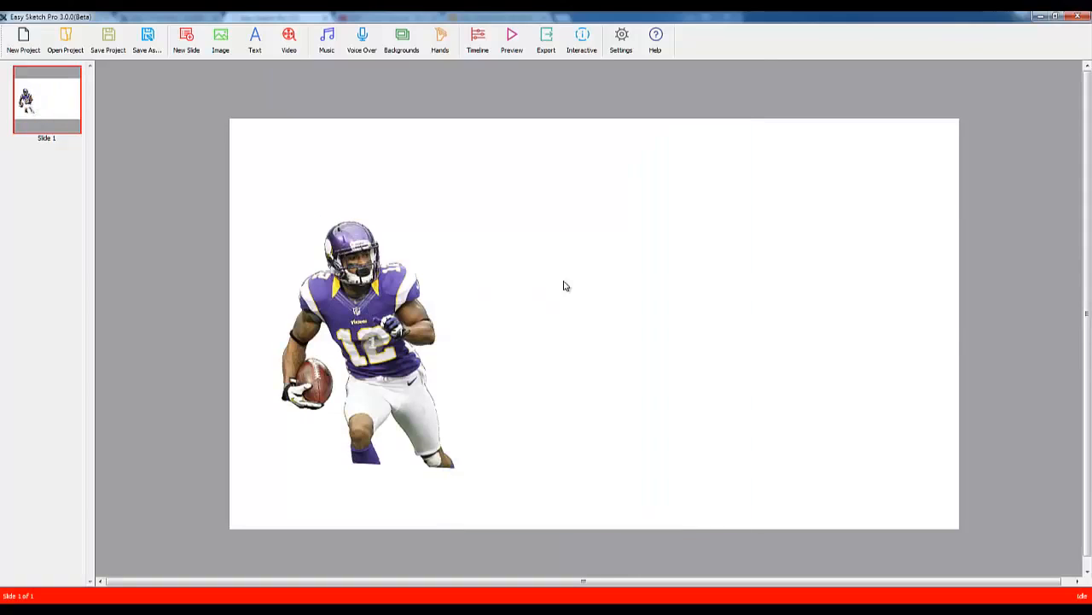
# Step: Enlarge the remaining player image with a slight clockwise tilt and position it over the left part of the slide
pyautogui.click(373, 333)
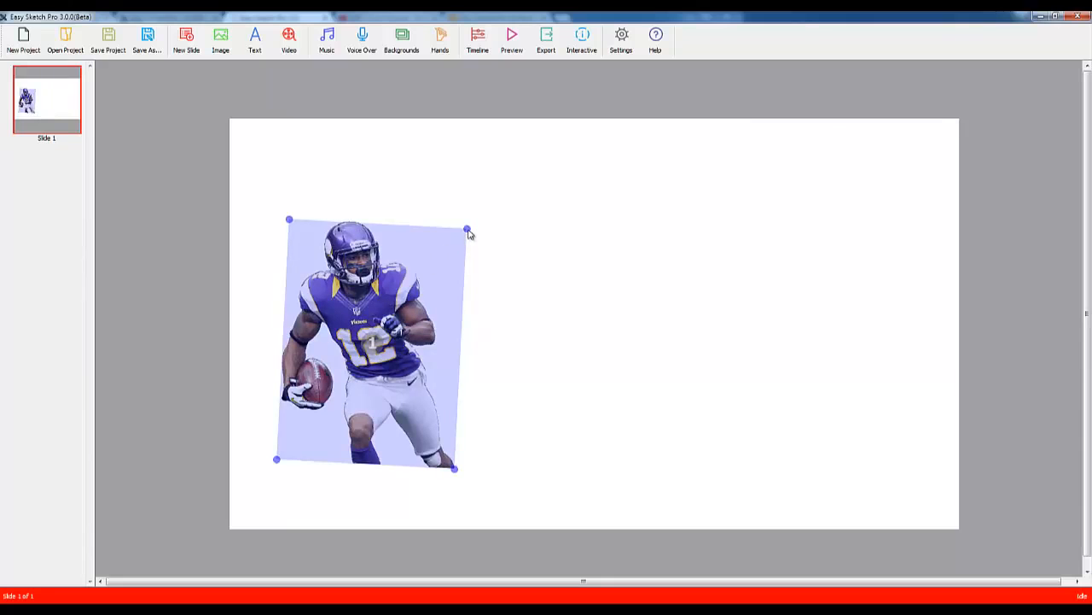
pyautogui.moveTo(468, 233); pyautogui.dragTo(439, 238)
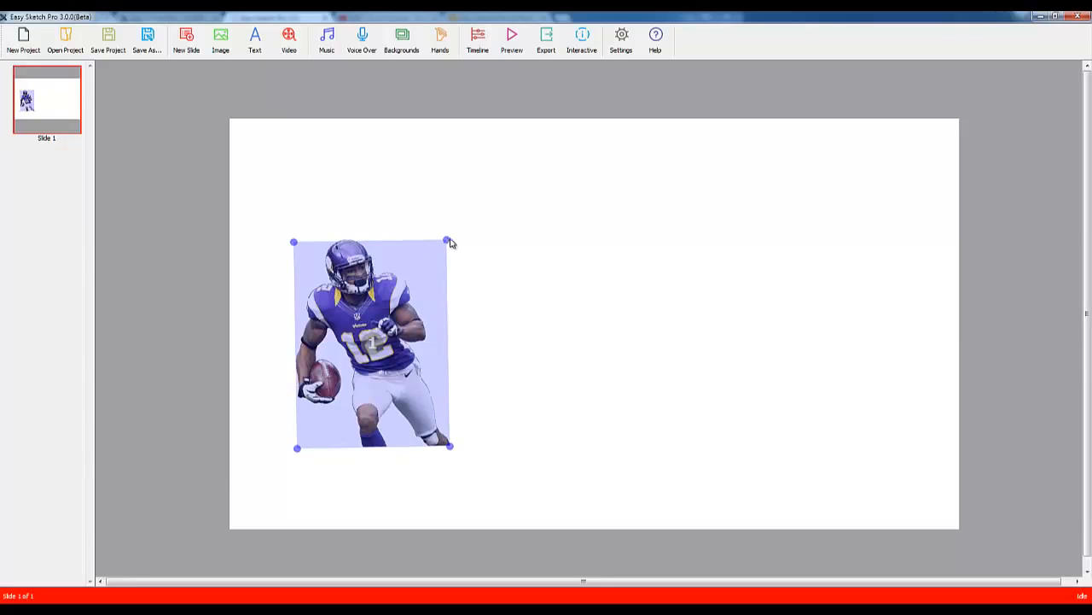
pyautogui.moveTo(450, 243); pyautogui.dragTo(494, 220)
pyautogui.moveTo(390, 291); pyautogui.dragTo(384, 340)
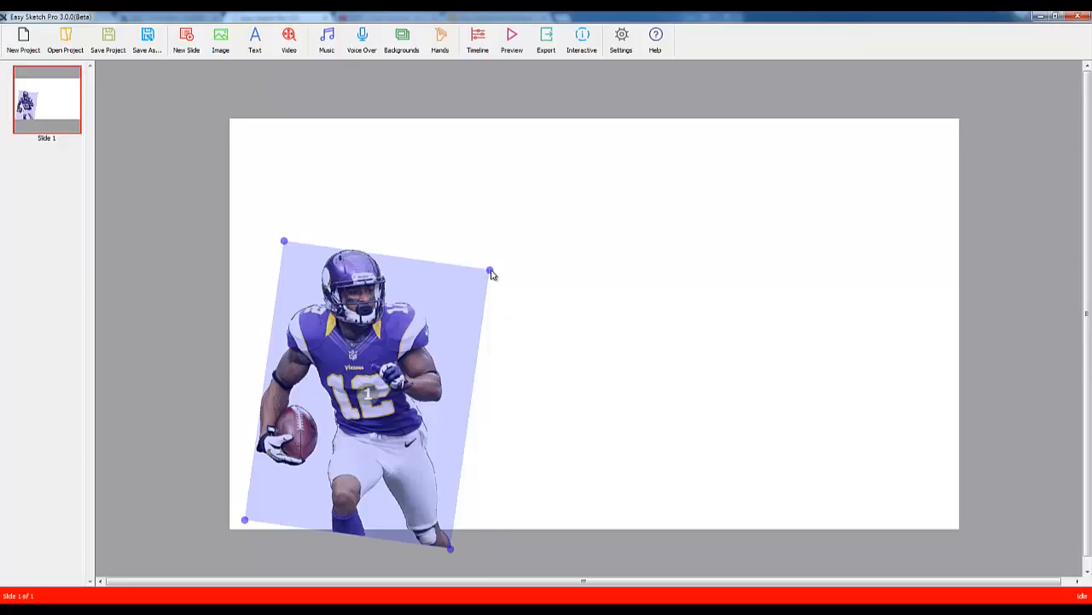
pyautogui.moveTo(491, 273); pyautogui.dragTo(547, 237)
pyautogui.moveTo(409, 333); pyautogui.dragTo(432, 317)
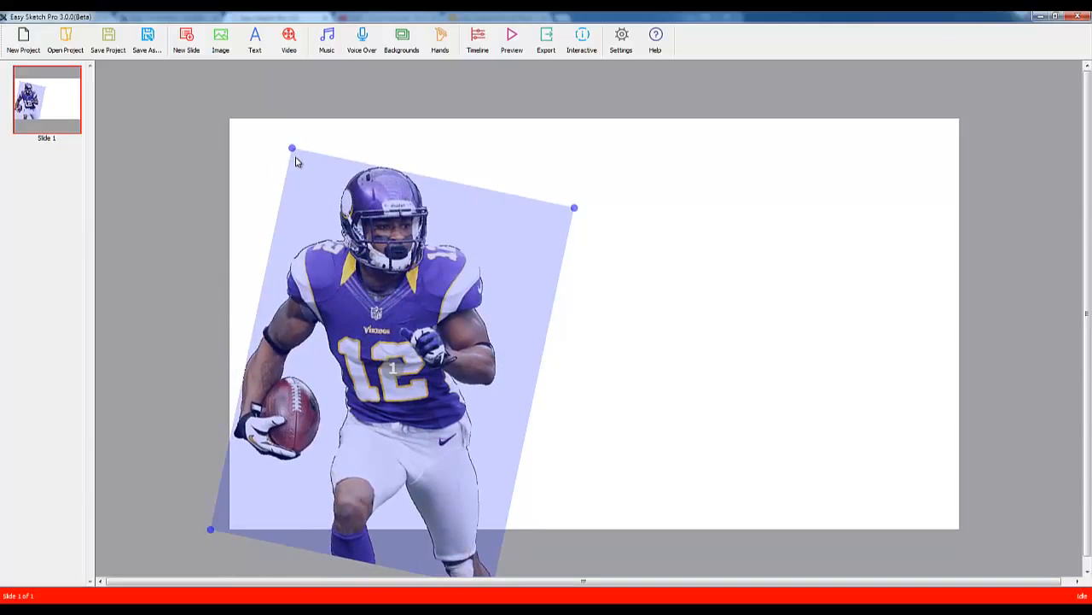
# Step: Shrink the tilted player image slightly to nearly the slide's height, and preview the slide's sketch animation
pyautogui.moveTo(292, 149); pyautogui.dragTo(296, 157)
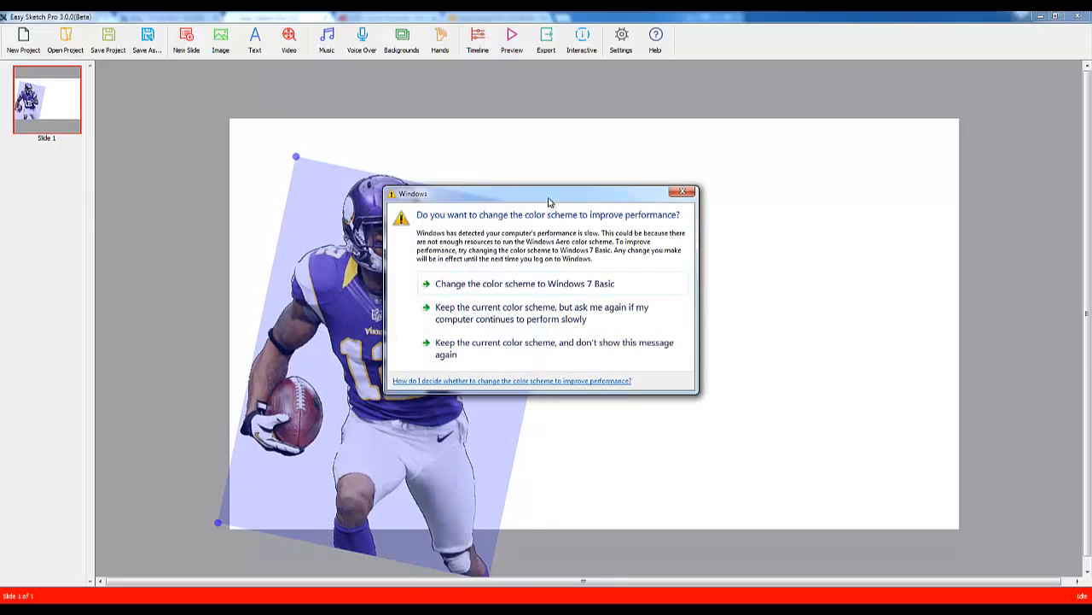
pyautogui.click(680, 192)
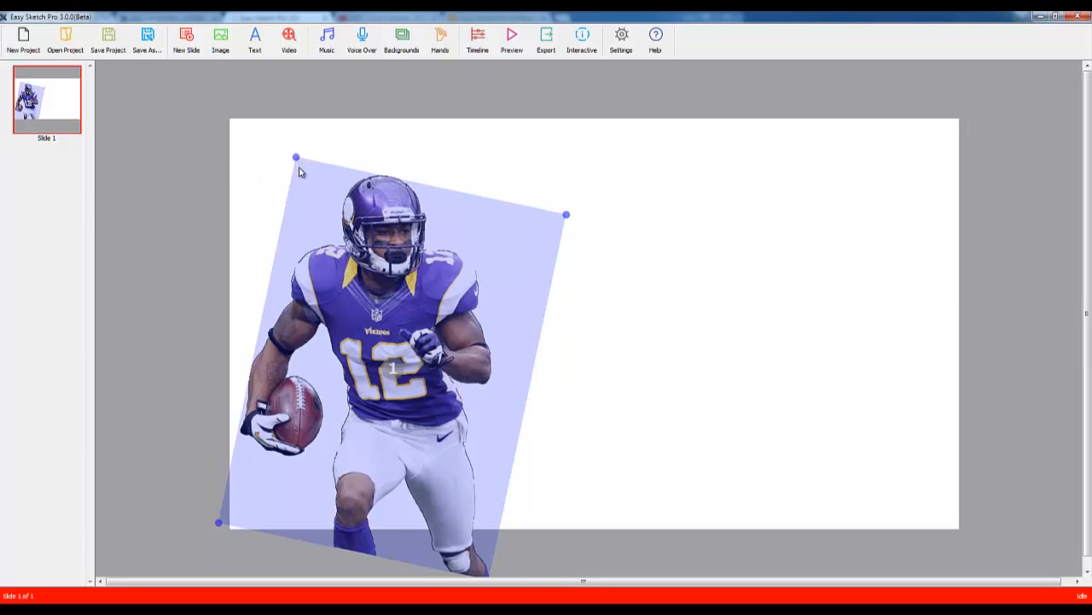
pyautogui.moveTo(299, 172); pyautogui.dragTo(305, 178)
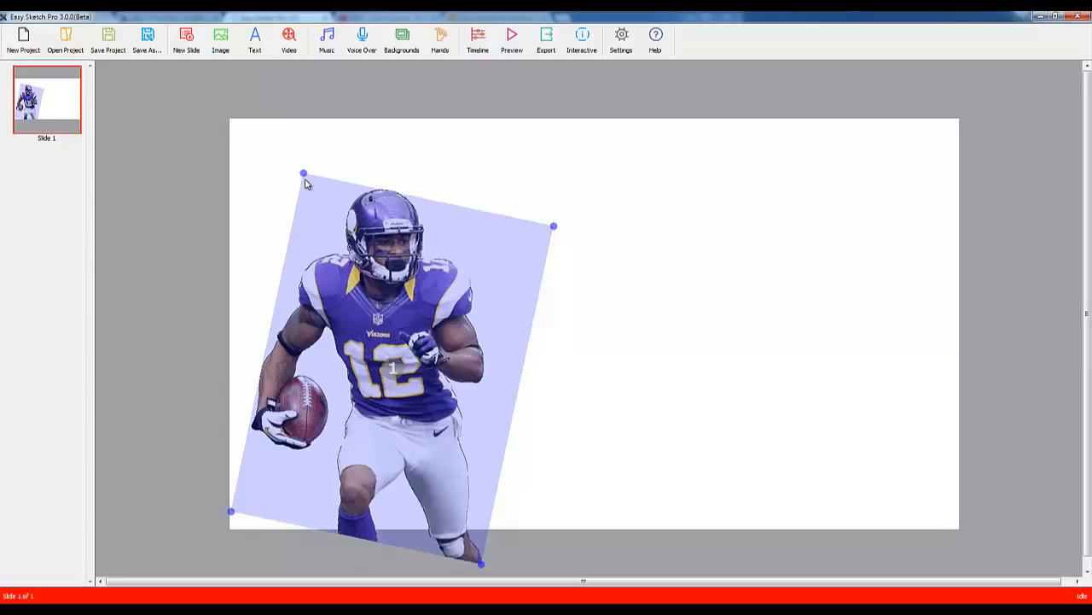
pyautogui.moveTo(305, 180); pyautogui.dragTo(306, 181)
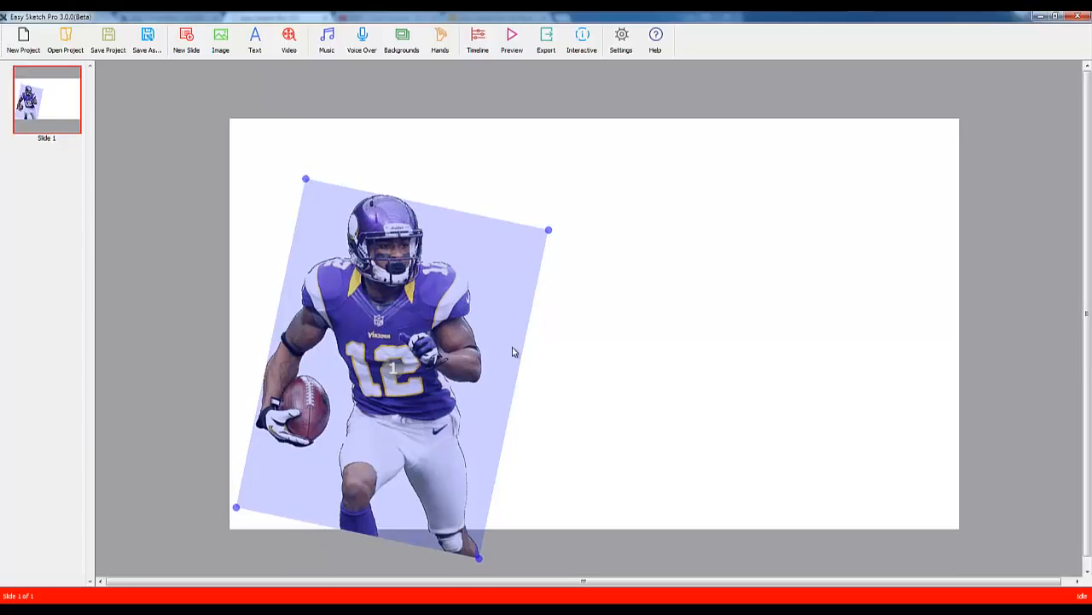
pyautogui.click(511, 44)
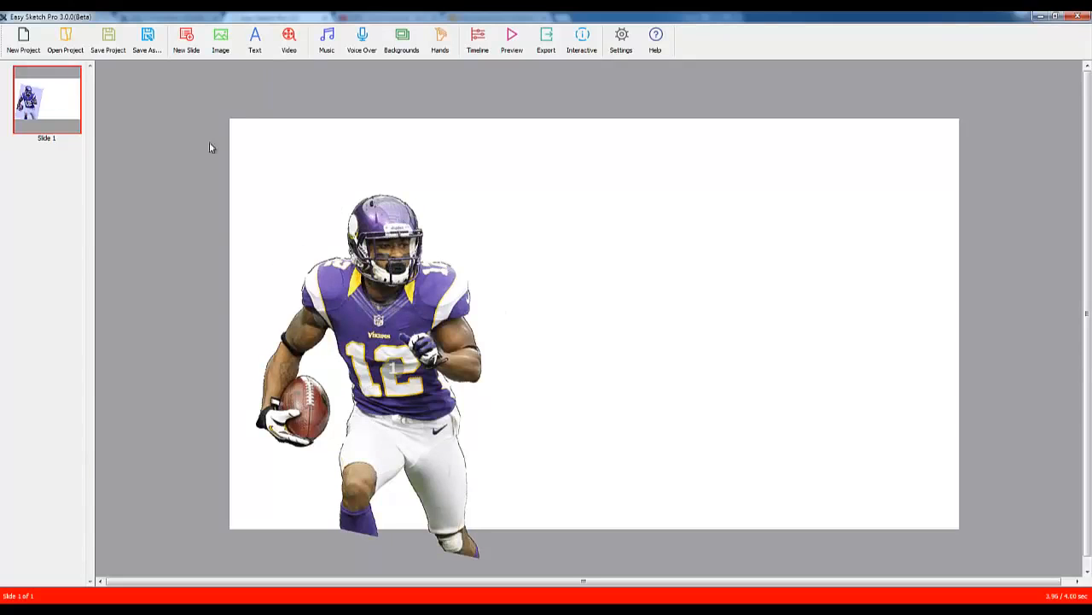
# Step: Start a new text object and enter "Percy Harvin" as its text
pyautogui.click(255, 43)
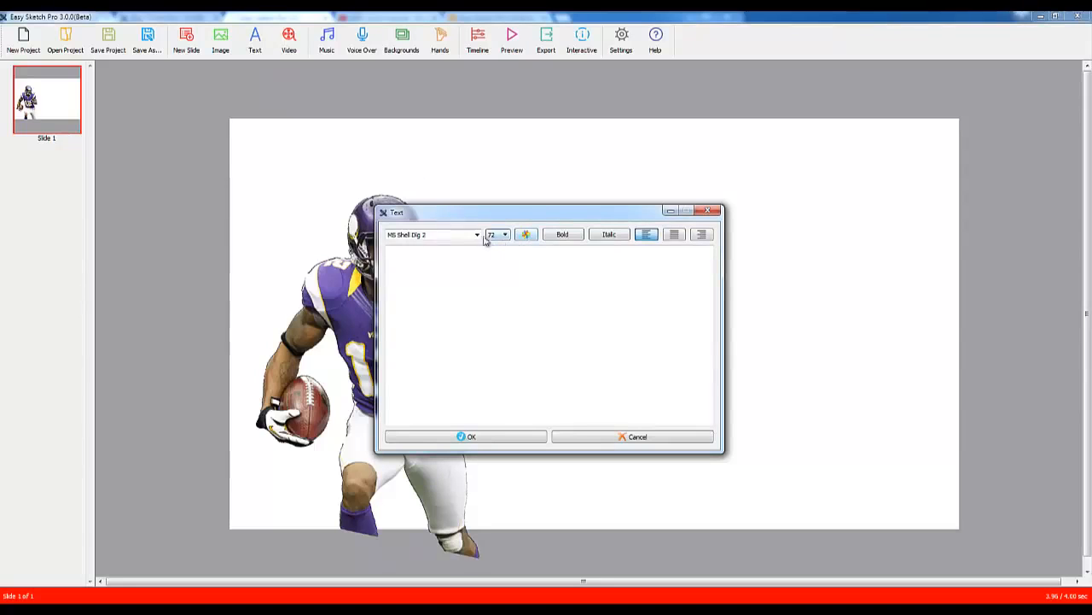
pyautogui.click(459, 291)
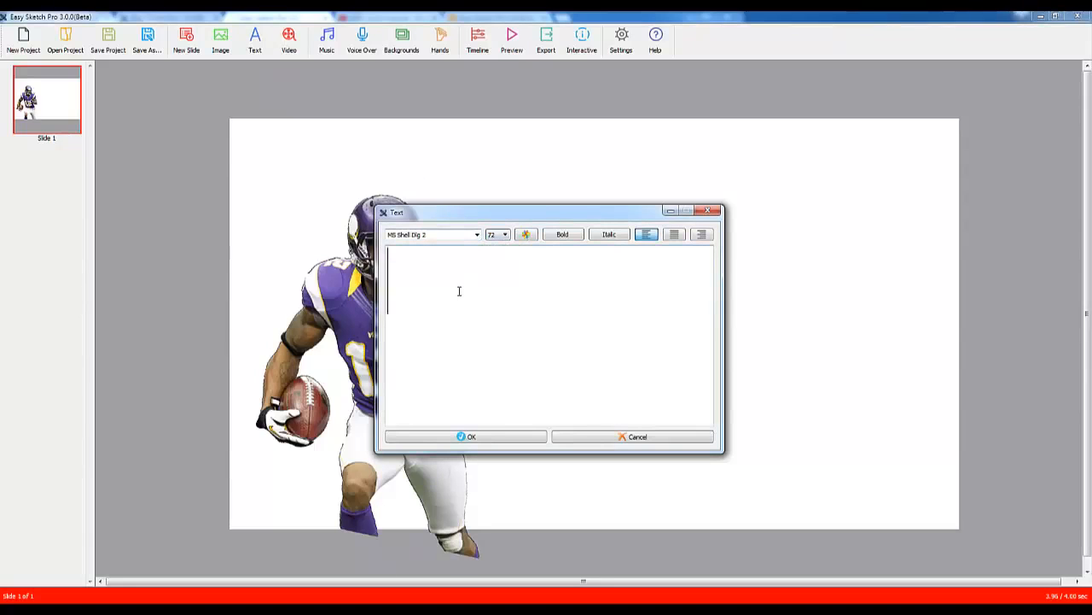
pyautogui.write('Percy Harvin')
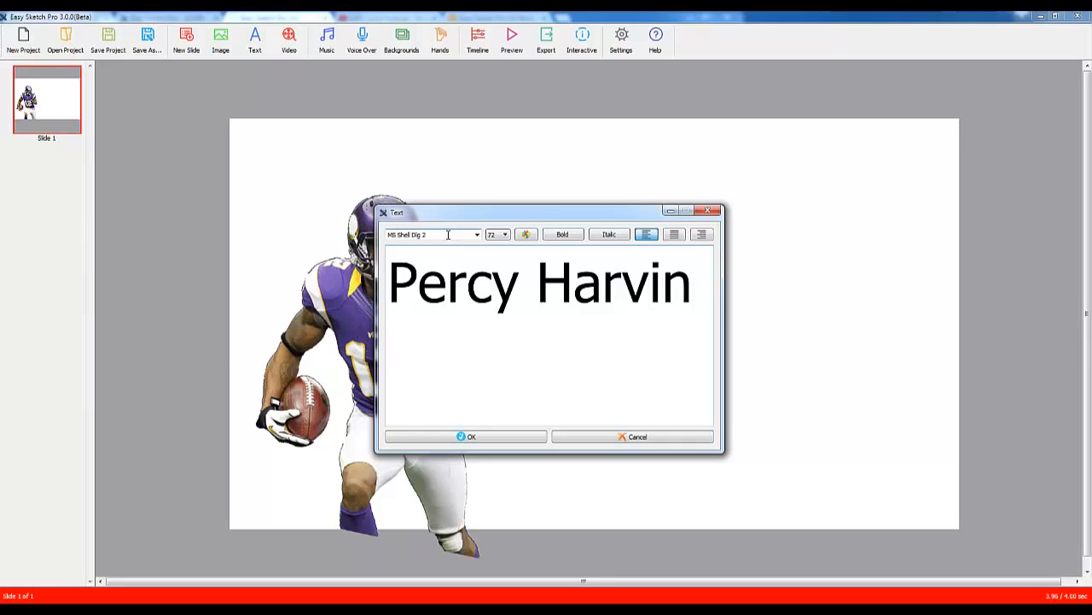
# Step: Change the font of the whole "Percy Harvin" text to Arial
pyautogui.click(478, 234)
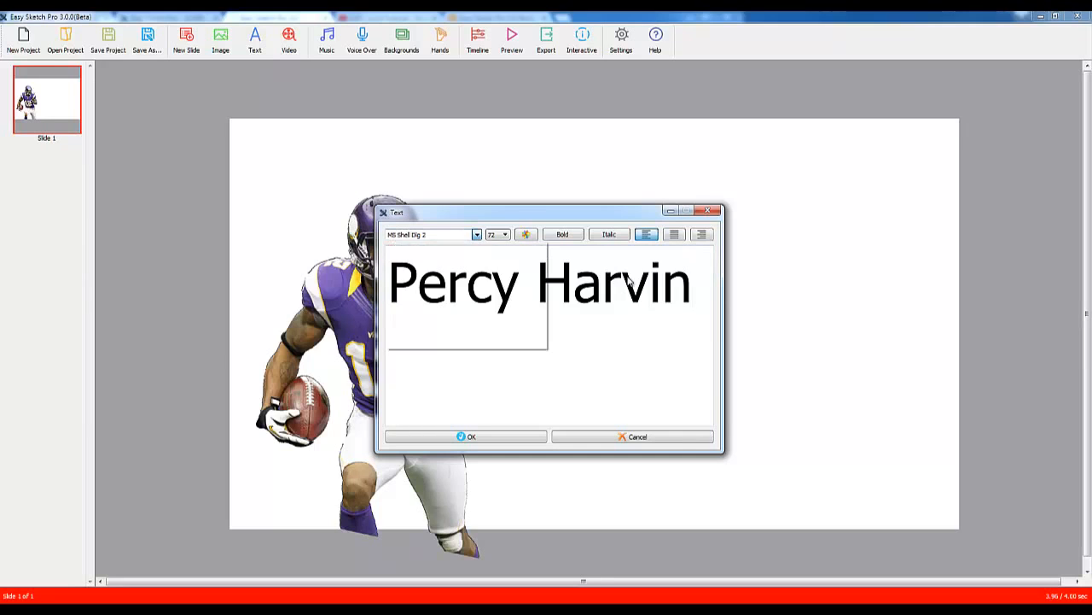
pyautogui.click(693, 286)
pyautogui.moveTo(693, 286); pyautogui.dragTo(389, 287)
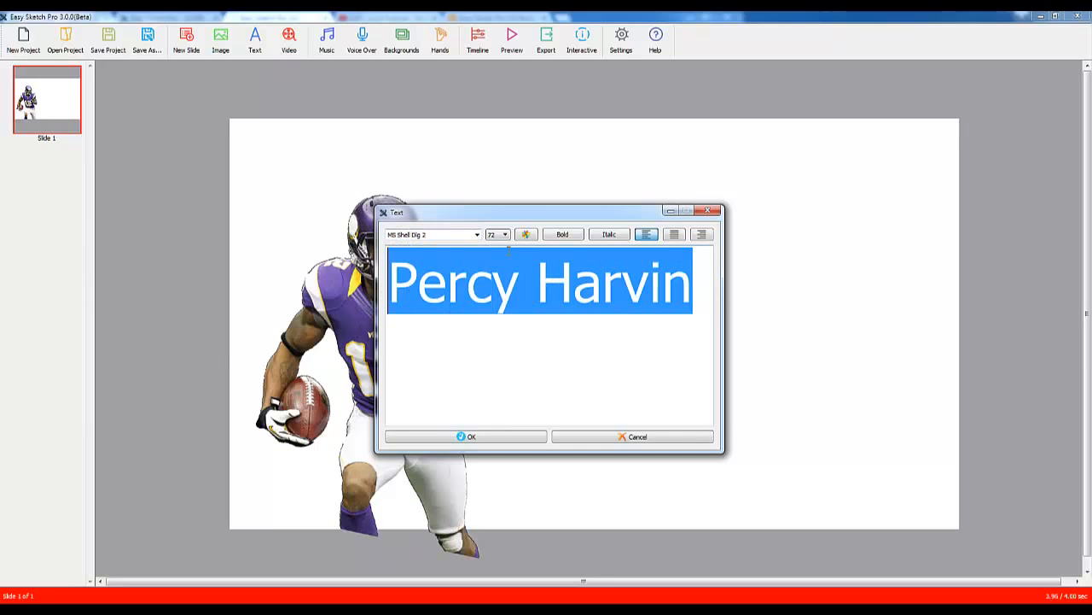
pyautogui.click(476, 235)
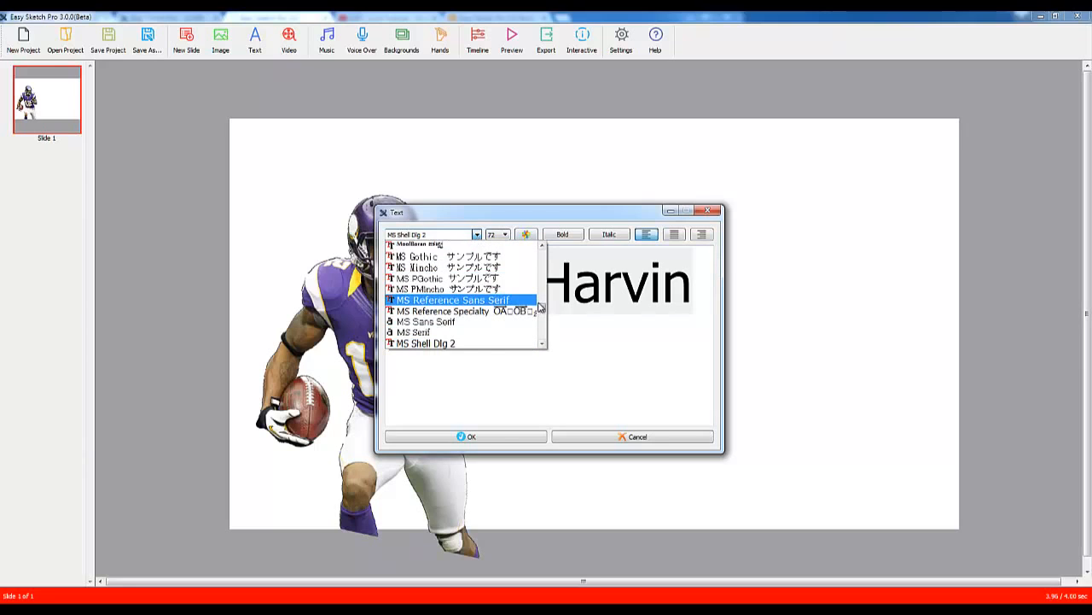
pyautogui.scroll(5, 543, 260)
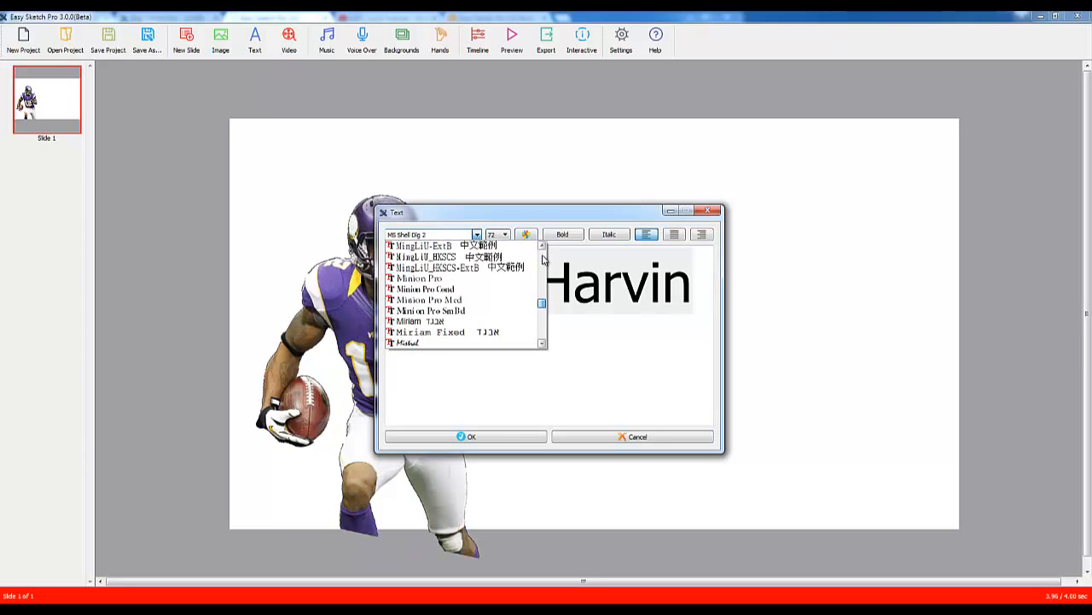
pyautogui.scroll(15, 543, 259)
pyautogui.scroll(-3, 543, 295)
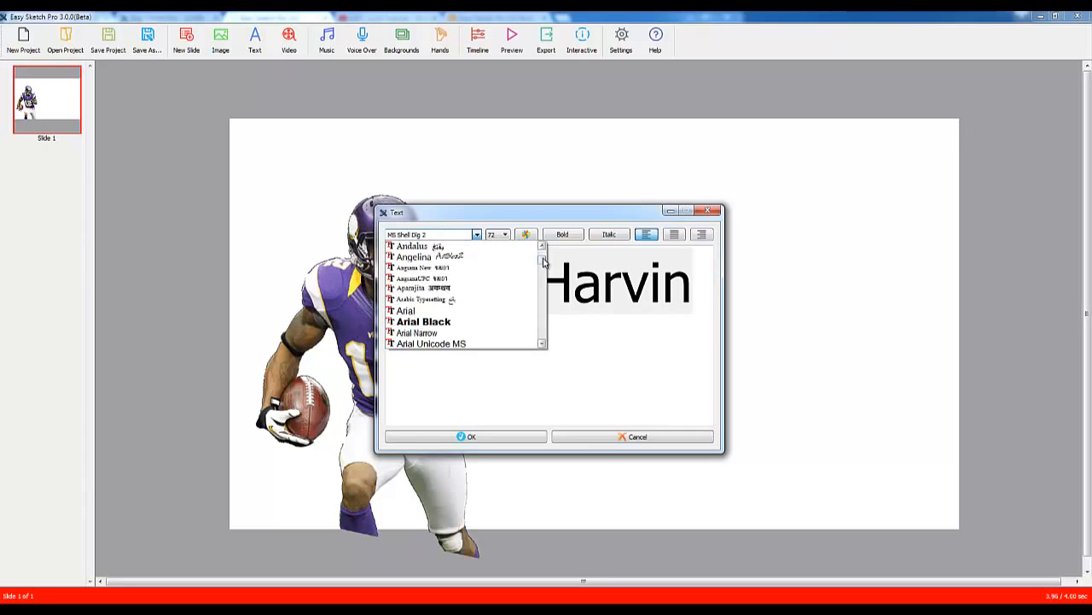
pyautogui.click(461, 309)
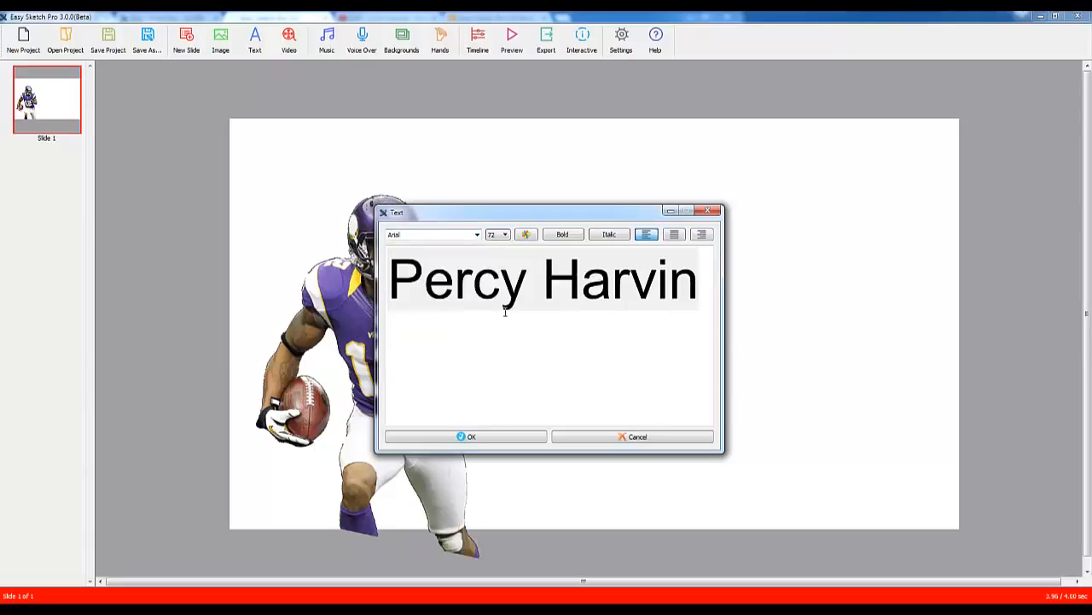
# Step: Set the "Percy Harvin" text to size 60 and insert it on the slide
pyautogui.click(496, 235)
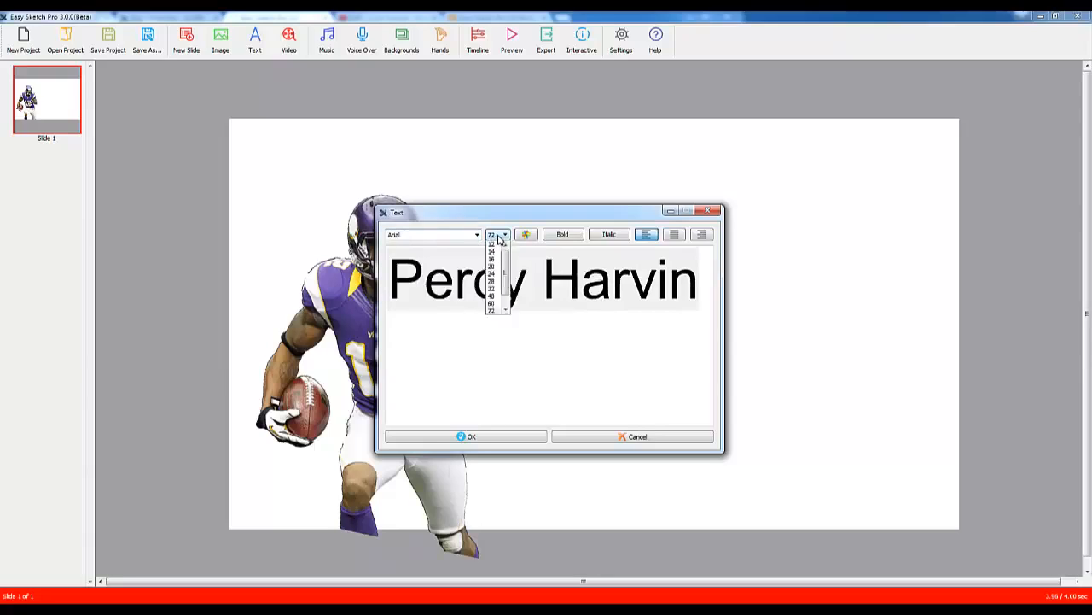
pyautogui.click(494, 303)
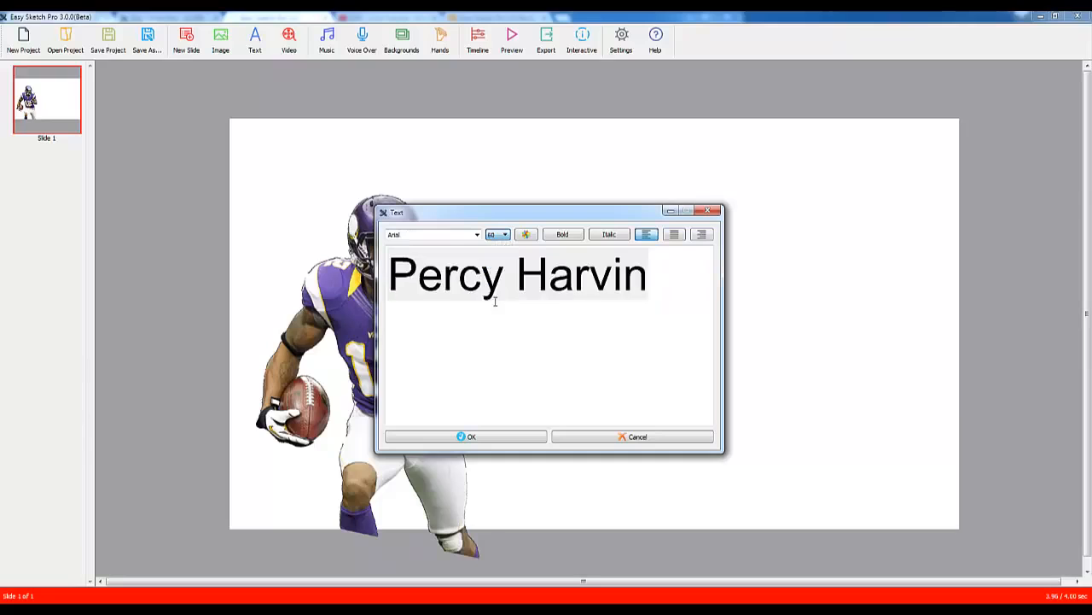
pyautogui.click(505, 442)
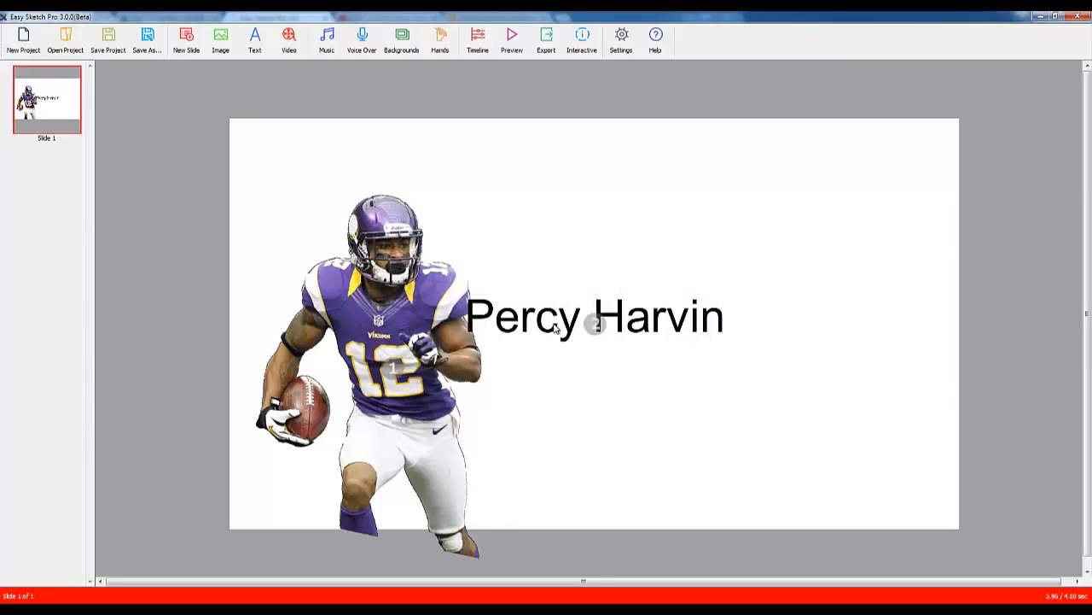
# Step: Move the "Percy Harvin" text above the player's head, near the slide's upper-left corner, and preview the slide
pyautogui.moveTo(556, 323); pyautogui.dragTo(351, 161)
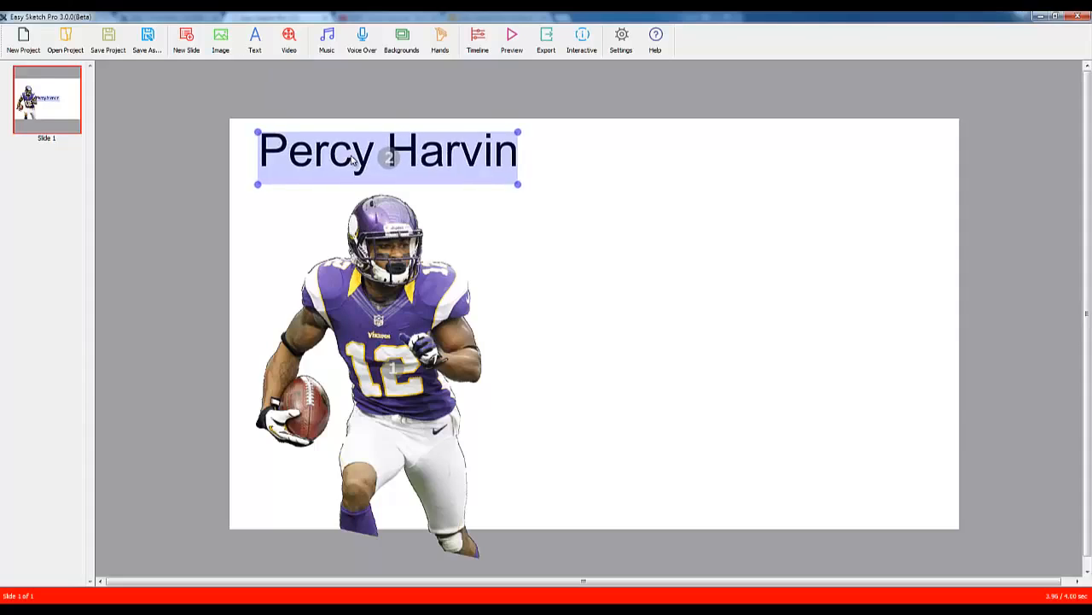
pyautogui.click(512, 50)
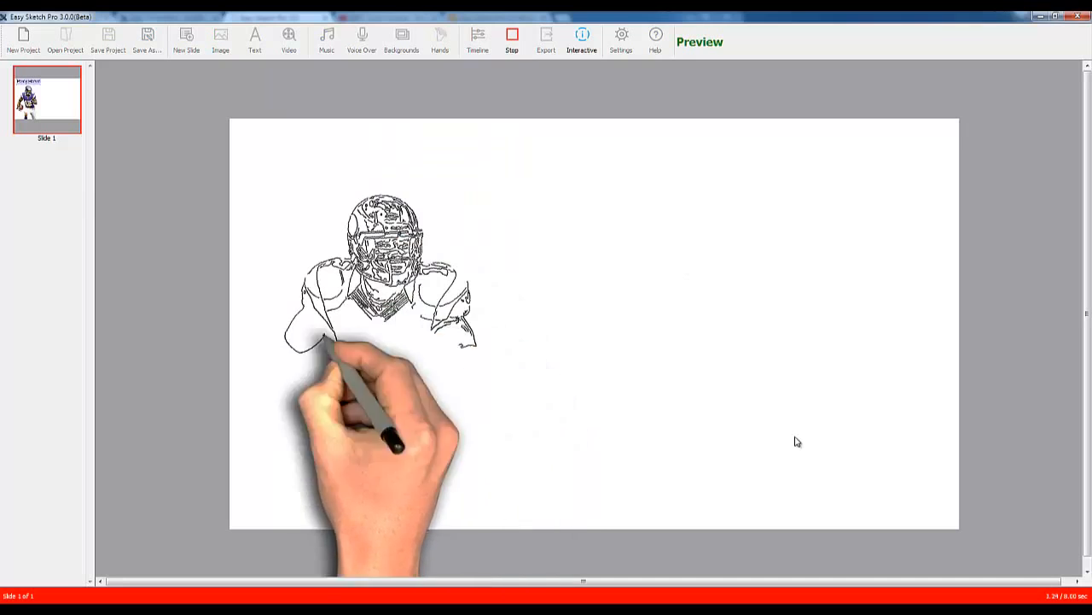